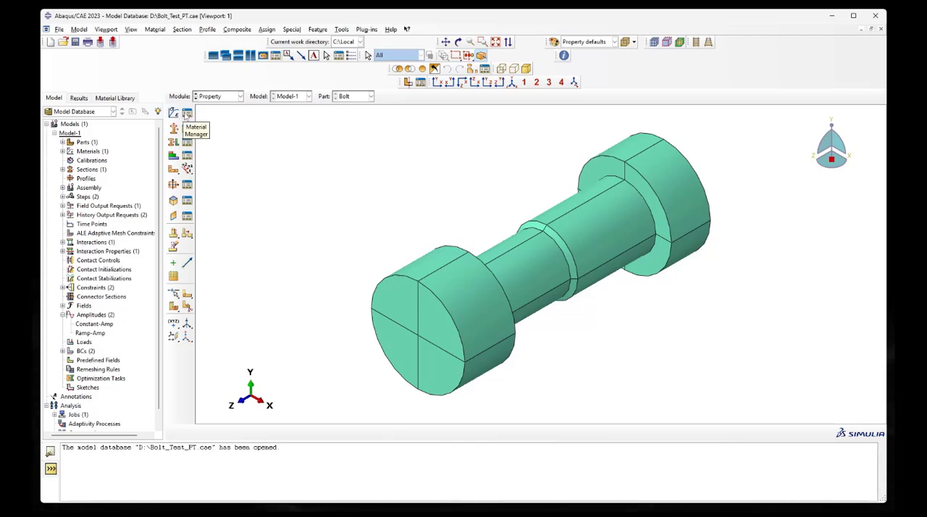
# Open the Mat-Bolt material for editing and review its density, elastic and plastic data
pyautogui.click(187, 113)
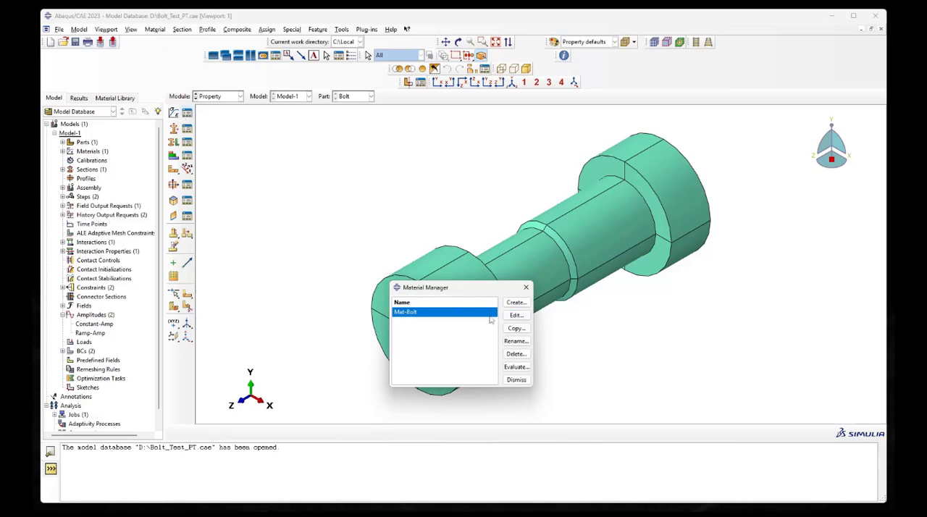
pyautogui.click(514, 316)
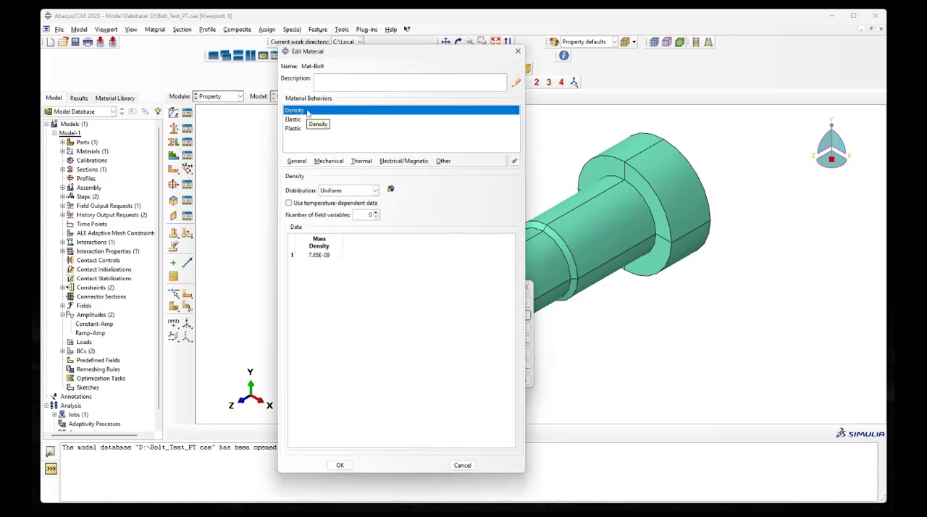
pyautogui.click(303, 121)
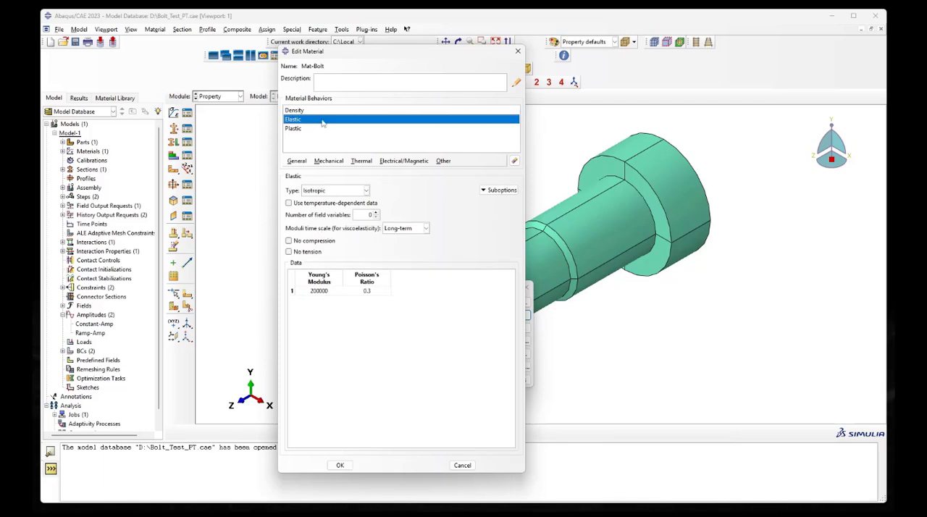
pyautogui.click(307, 129)
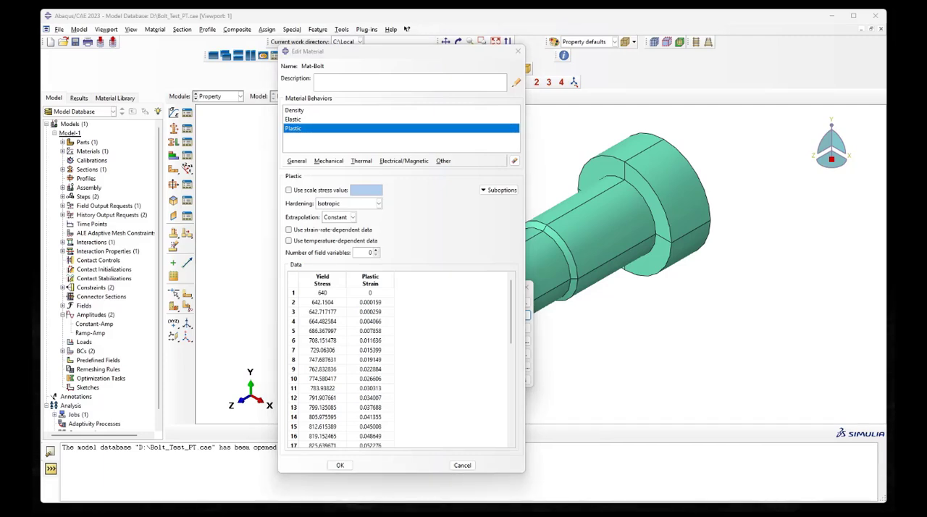
# Switch to Steel Generator and view the engineering and true stress-strain plot for grade 8.8 steel
pyautogui.moveTo(659, 241); pyautogui.dragTo(697, 225)
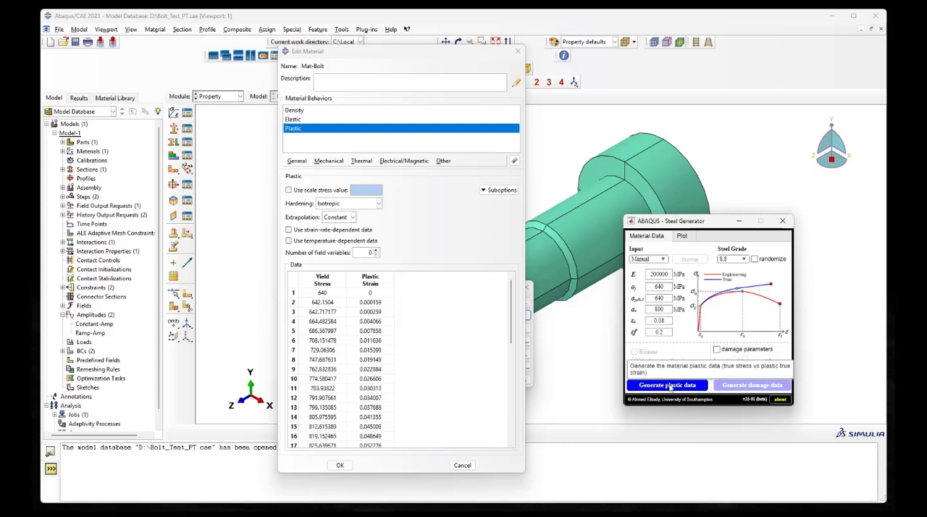
pyautogui.click(683, 237)
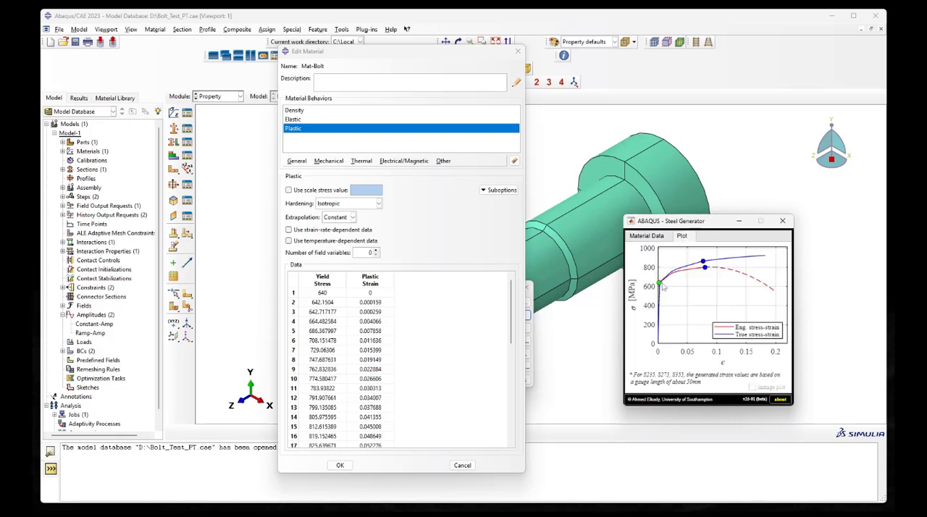
pyautogui.click(646, 236)
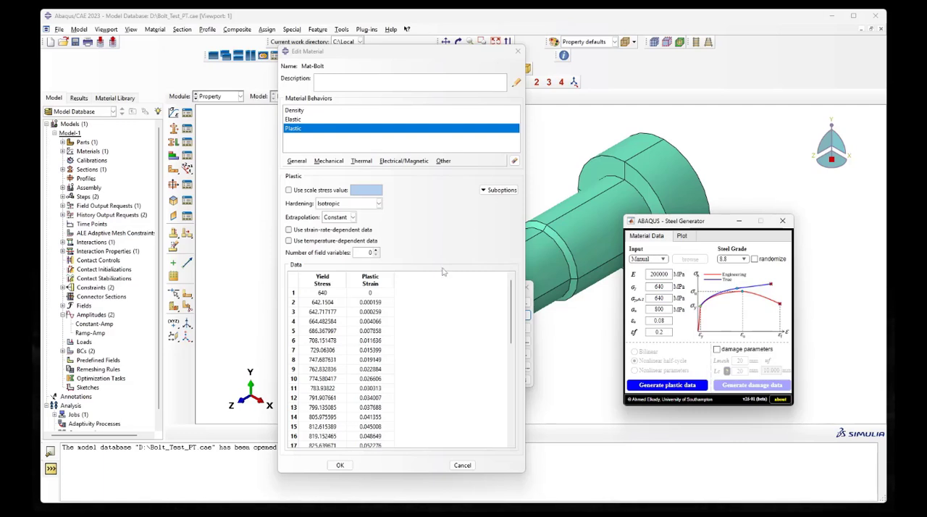
# Return to the Mat-Bolt definition and add the Ductile Damage behavior for ductile metals
pyautogui.click(332, 162)
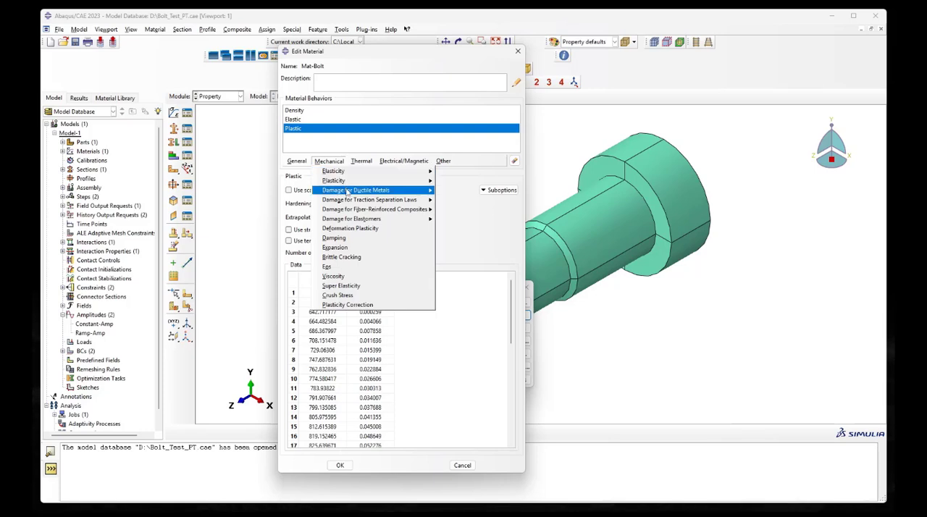
pyautogui.moveTo(347, 192)
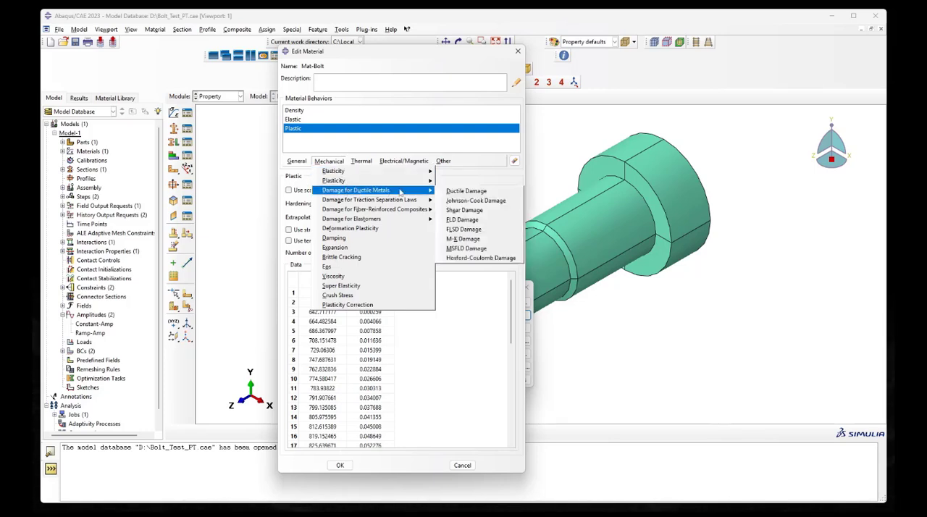
pyautogui.click(478, 191)
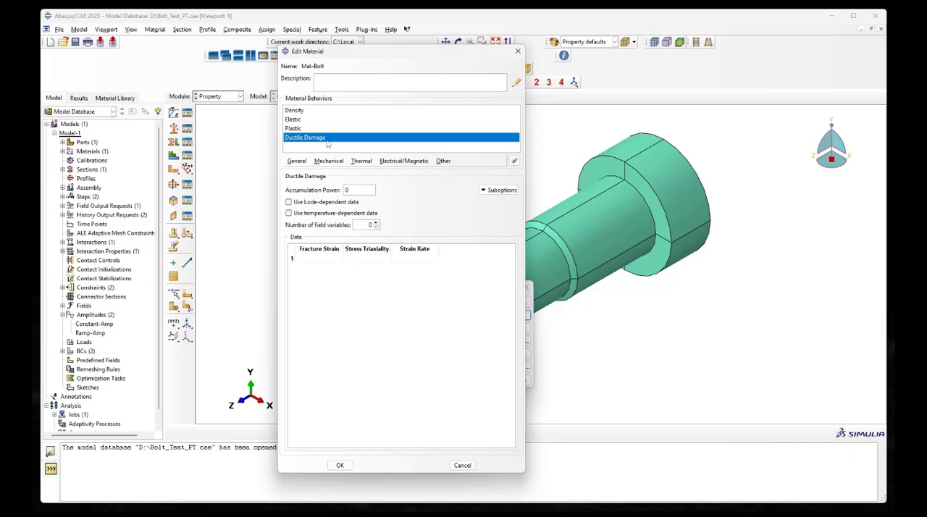
pyautogui.doubleClick(325, 261)
pyautogui.doubleClick(372, 259)
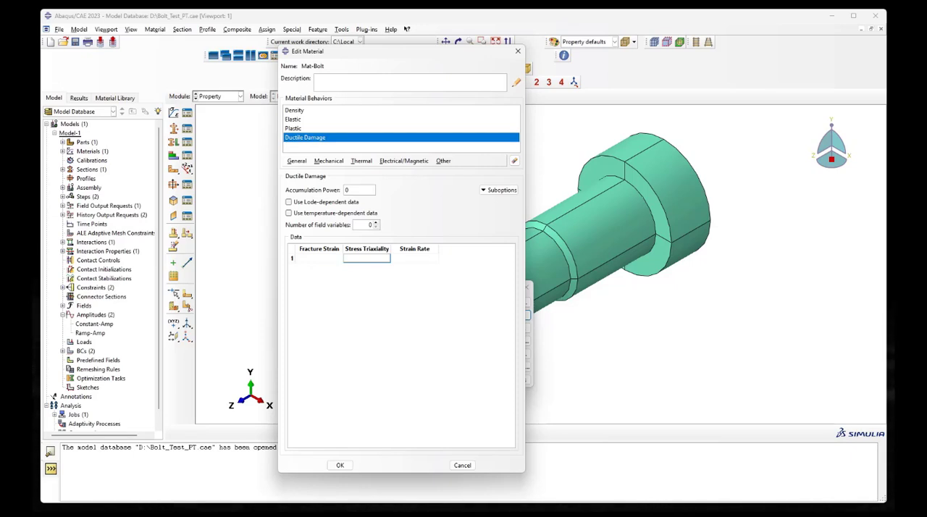
# Switch to Steel Generator, enable damage parameters, and set Lmesh to 1 mm and Lc to 1.73 mm
pyautogui.hotkey('alt', 'Tab')
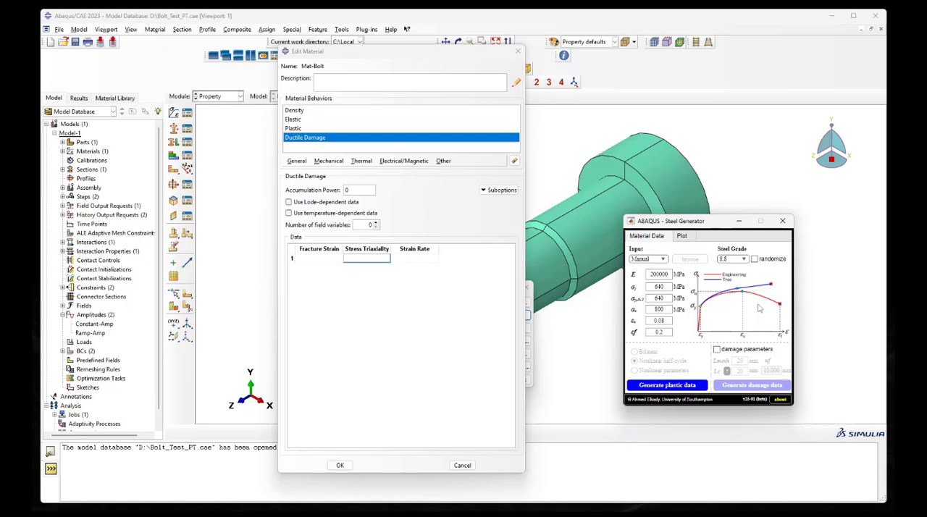
pyautogui.click(717, 350)
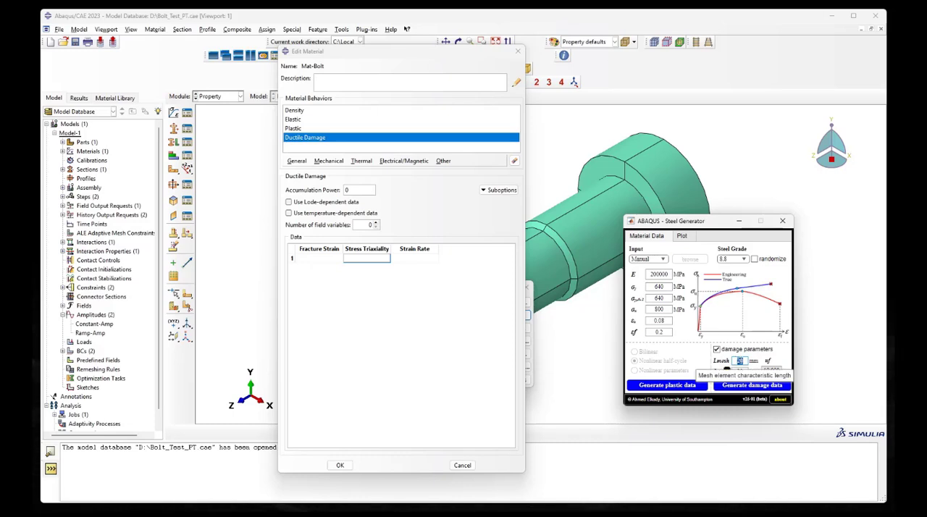
pyautogui.write('1')
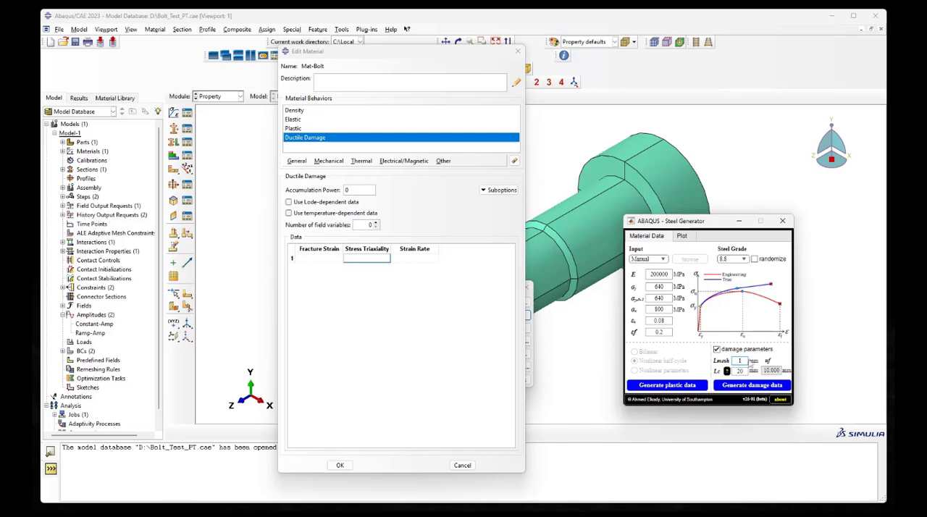
pyautogui.moveTo(745, 372); pyautogui.dragTo(740, 372)
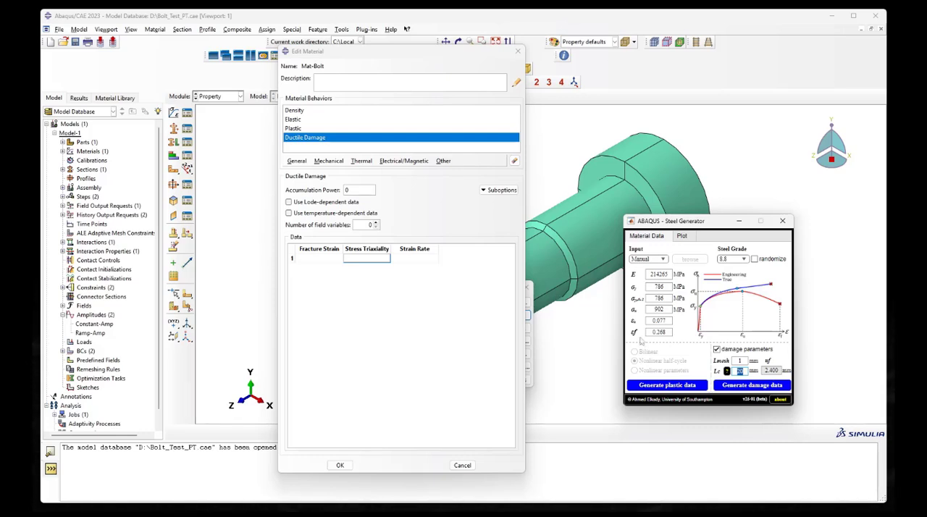
pyautogui.write('20')
pyautogui.click(737, 362)
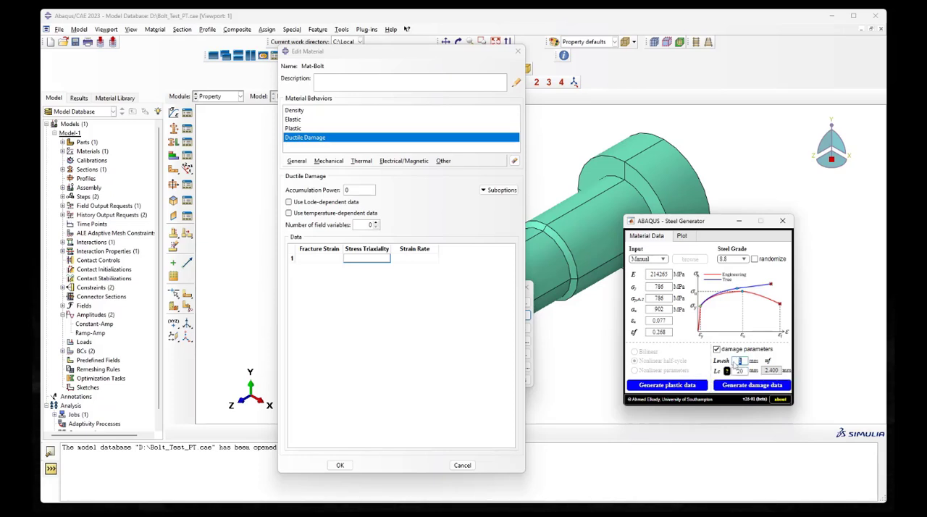
pyautogui.doubleClick(738, 370)
pyautogui.write('1.73')
pyautogui.click(777, 358)
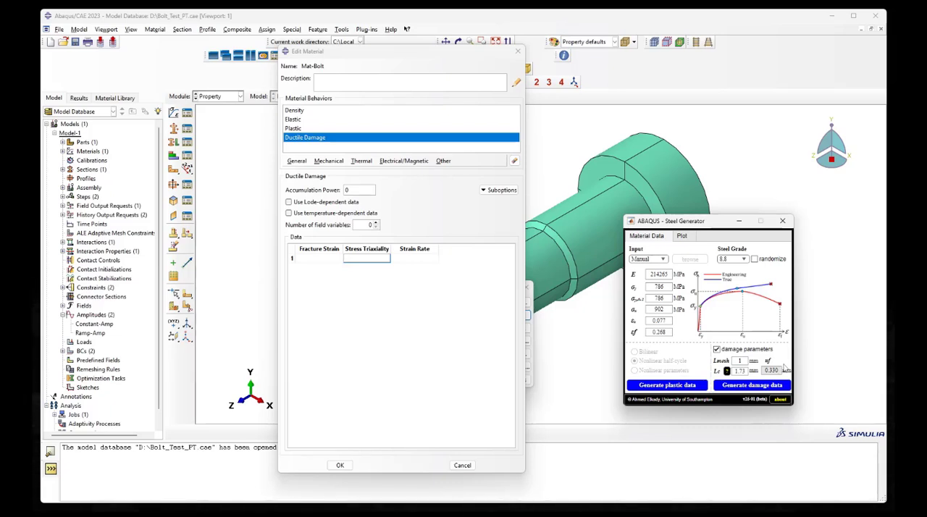
# Generate the damage data and view the damage initiation surface plot
pyautogui.click(752, 385)
pyautogui.click(687, 236)
pyautogui.click(752, 387)
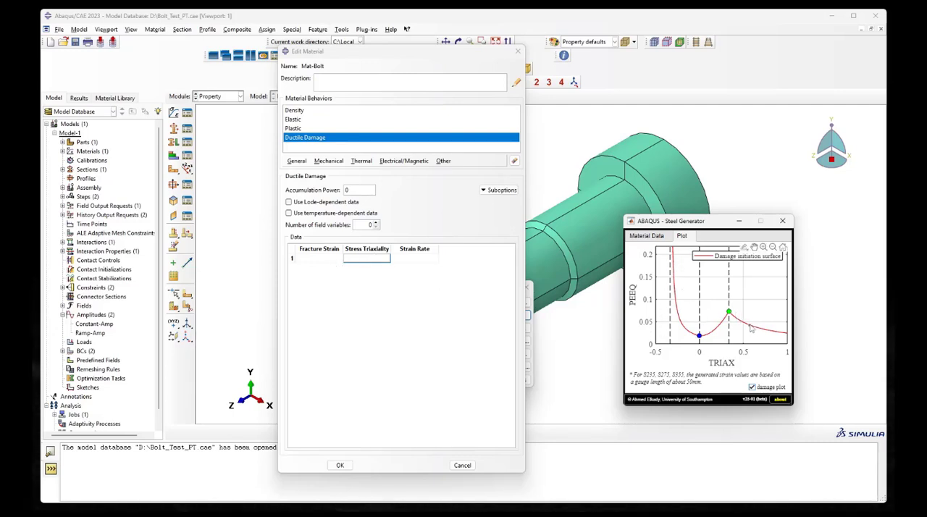
pyautogui.click(647, 237)
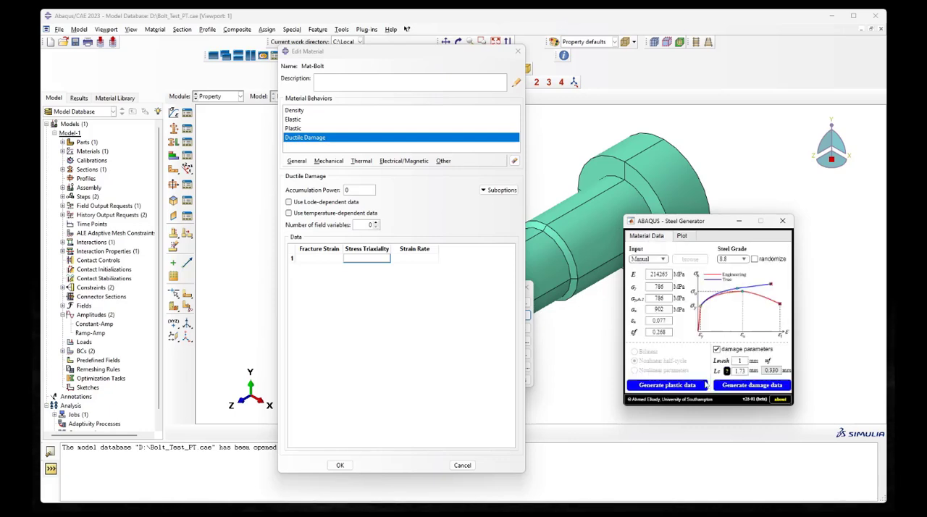
pyautogui.click(715, 386)
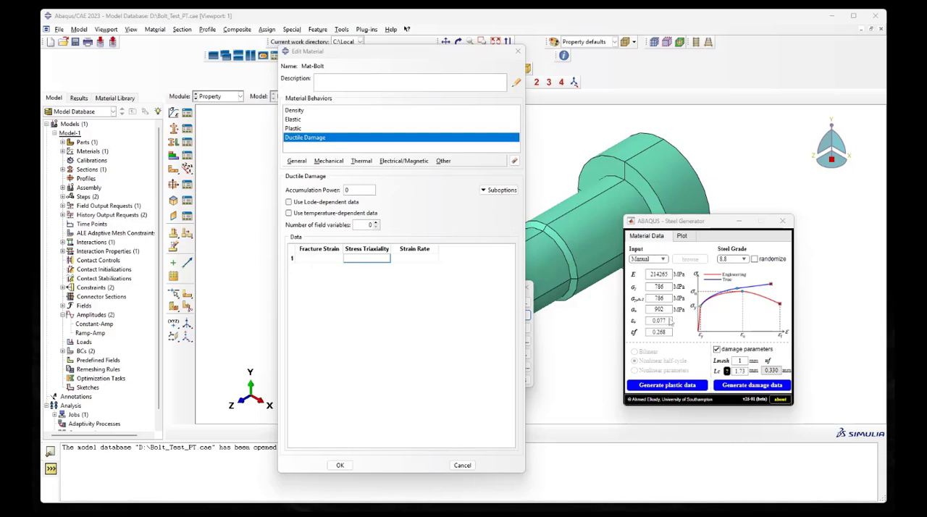
# Paste the generated damage data into Mat-Bolt's Ductile Damage table, starting at the first Fracture Strain cell, and look through the rows
pyautogui.click(335, 258)
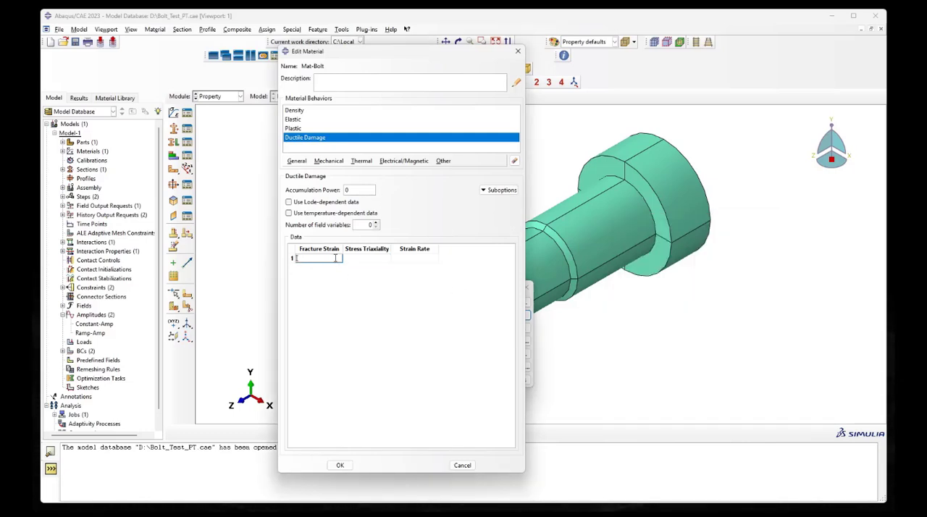
pyautogui.hotkey('ctrl', 'v')
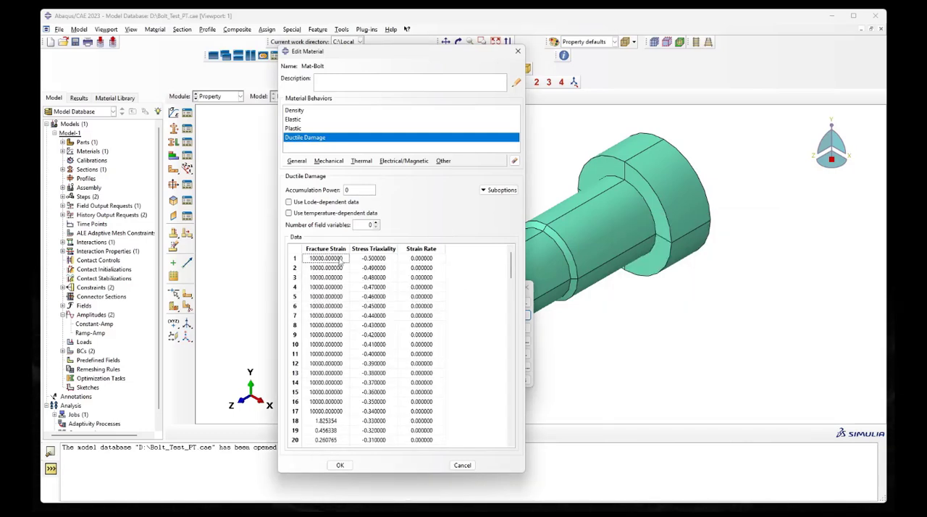
pyautogui.scroll(-9, 466, 288)
pyautogui.scroll(-10, 466, 288)
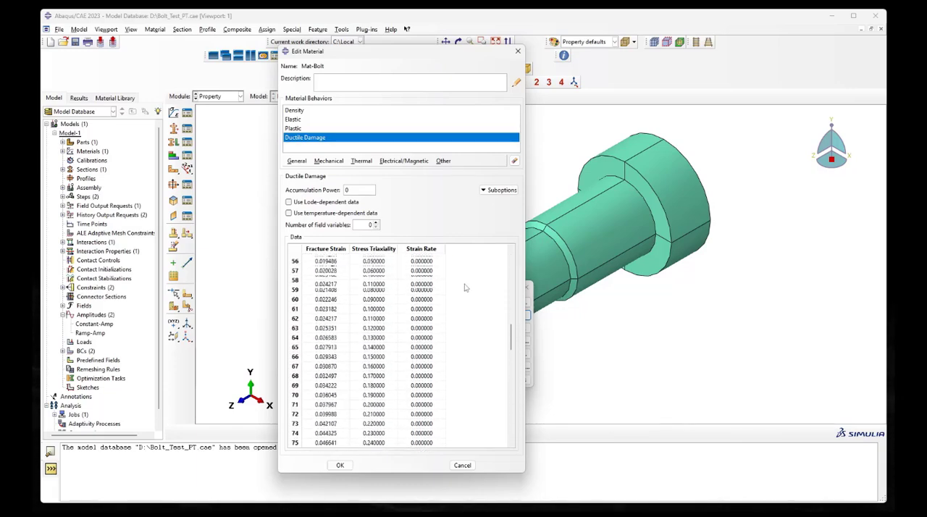
pyautogui.scroll(20, 466, 287)
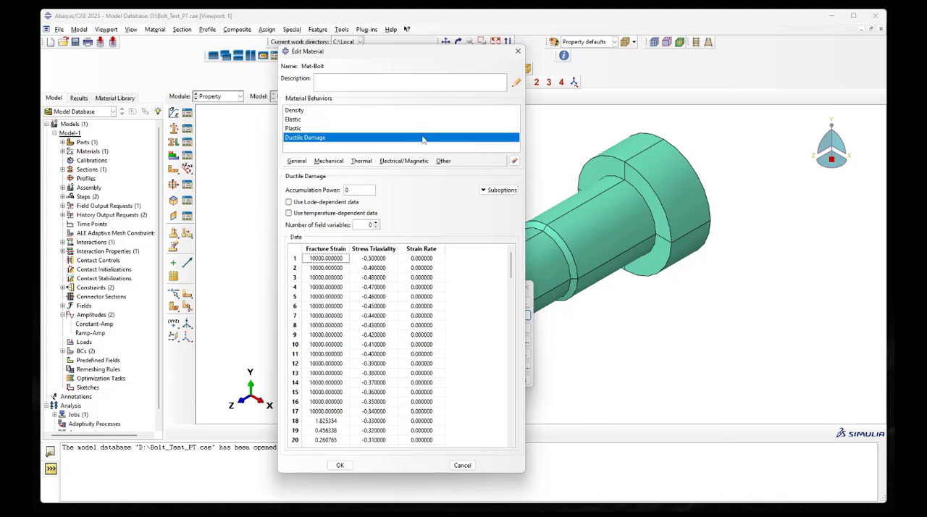
# Add a Damage Evolution suboption to Ductile Damage with Displacement type and Tabular softening, and enlarge its editor
pyautogui.click(510, 190)
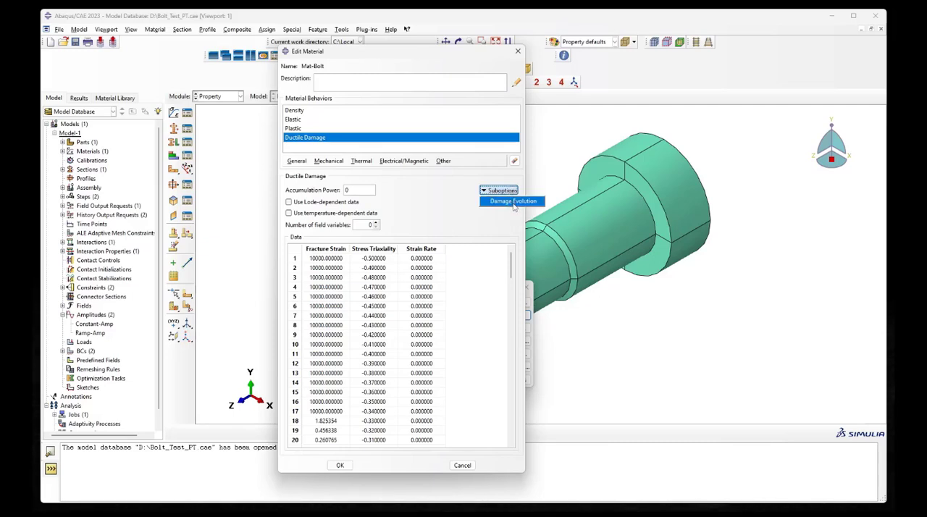
pyautogui.click(513, 202)
pyautogui.click(312, 188)
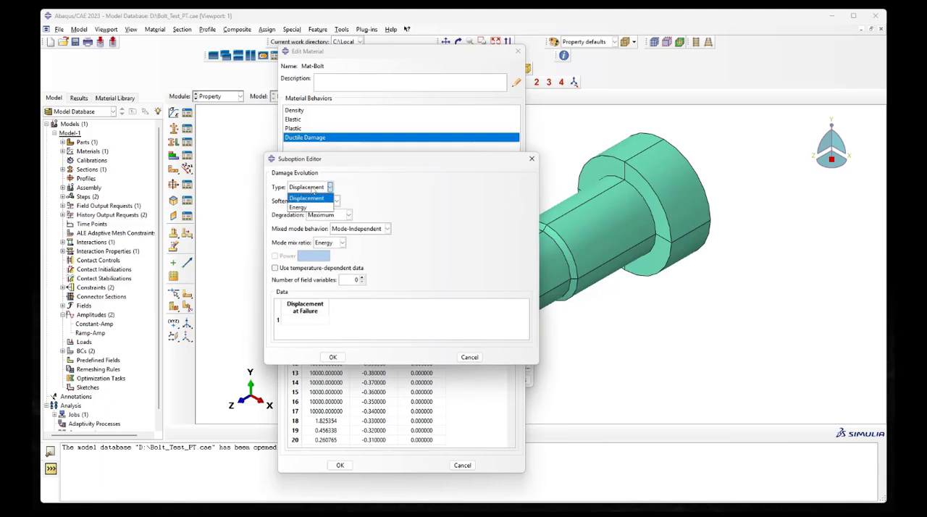
pyautogui.click(323, 188)
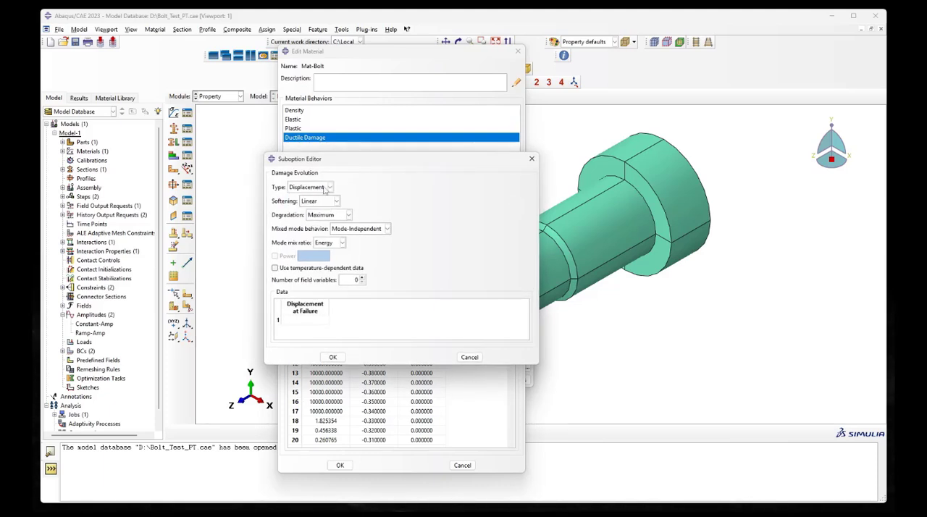
pyautogui.click(322, 201)
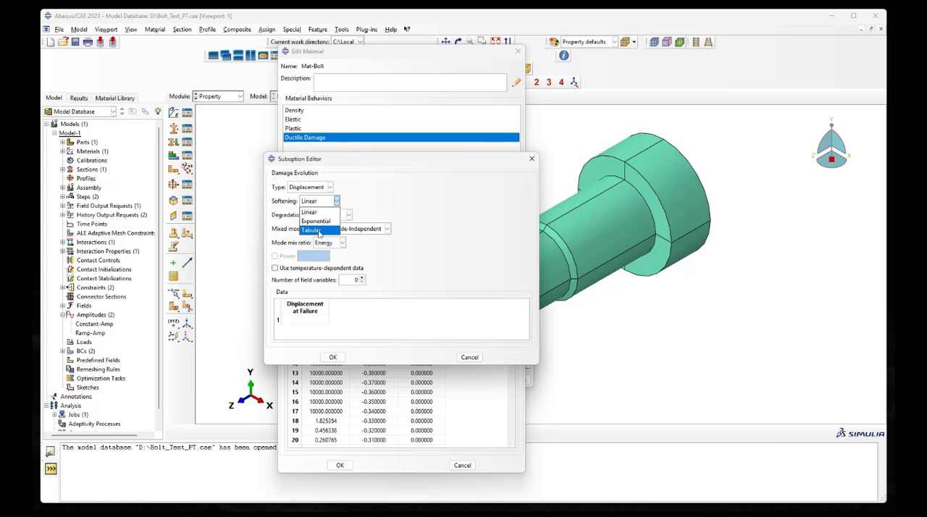
pyautogui.click(318, 230)
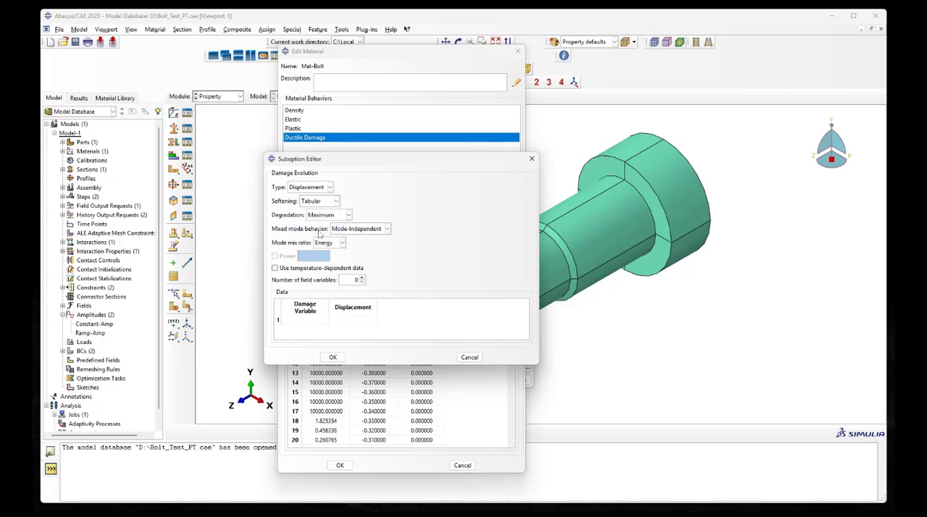
pyautogui.click(330, 202)
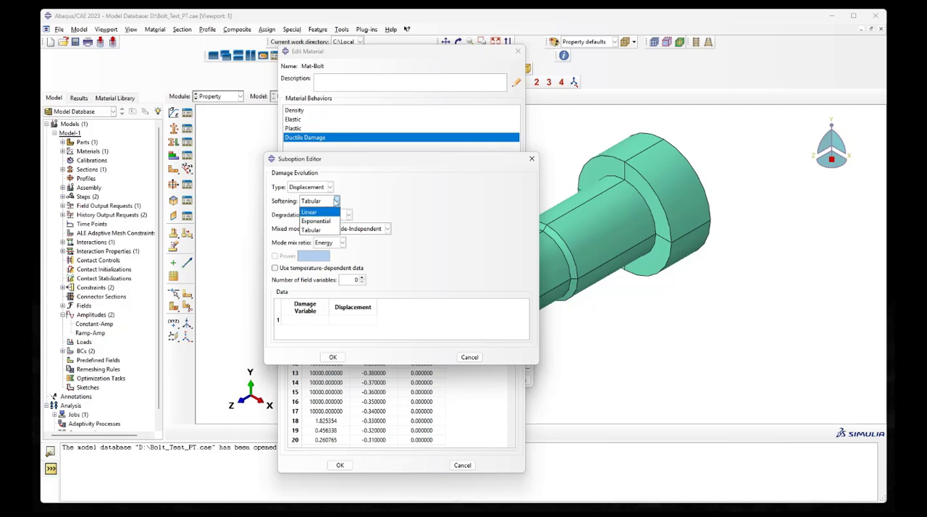
pyautogui.click(336, 201)
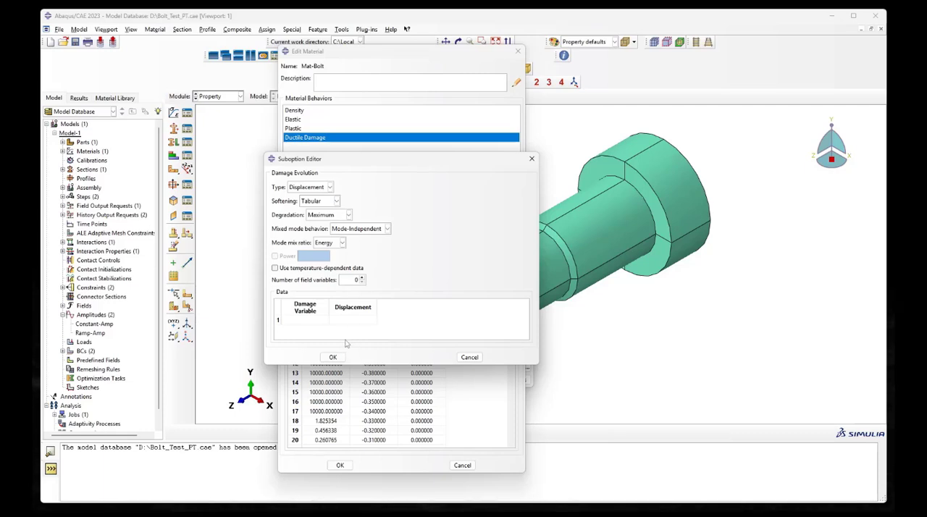
pyautogui.moveTo(353, 364); pyautogui.dragTo(353, 388)
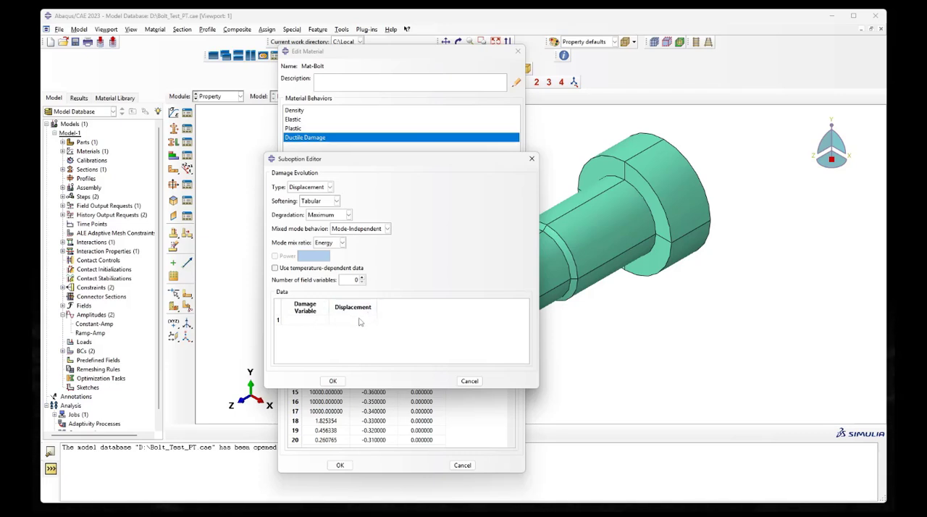
# Check the plastic displacement at failure in Steel Generator, and enter damage variable 0 with displacement 0 as the first Damage Evolution row in Abaqus/CAE
pyautogui.hotkey('alt', 'Tab')
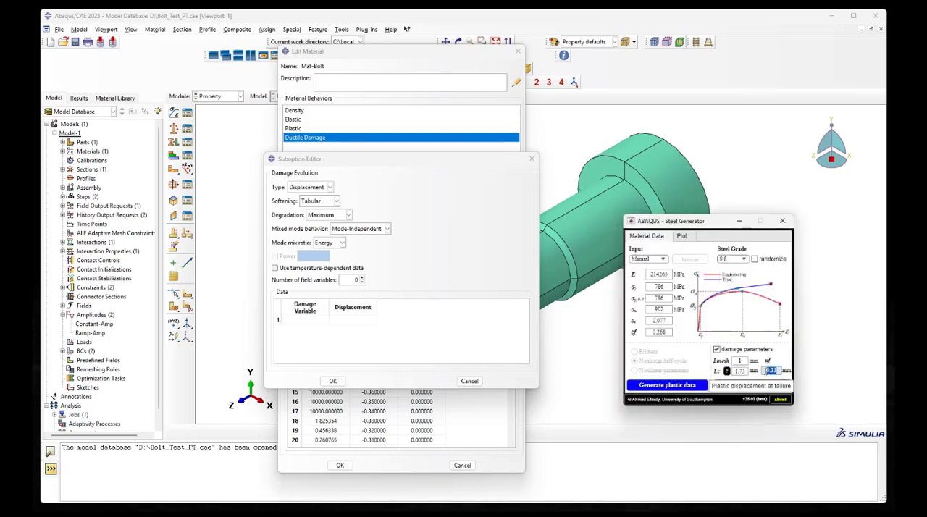
pyautogui.click(772, 371)
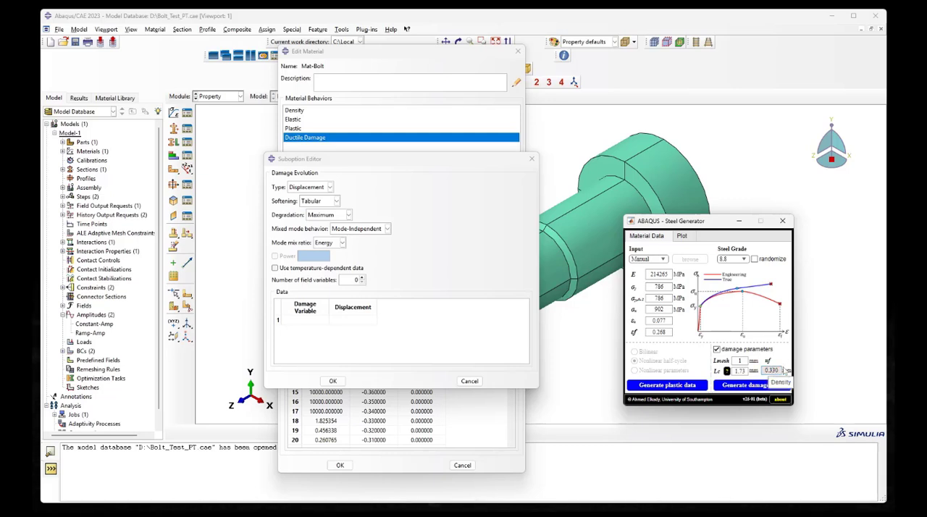
pyautogui.click(349, 320)
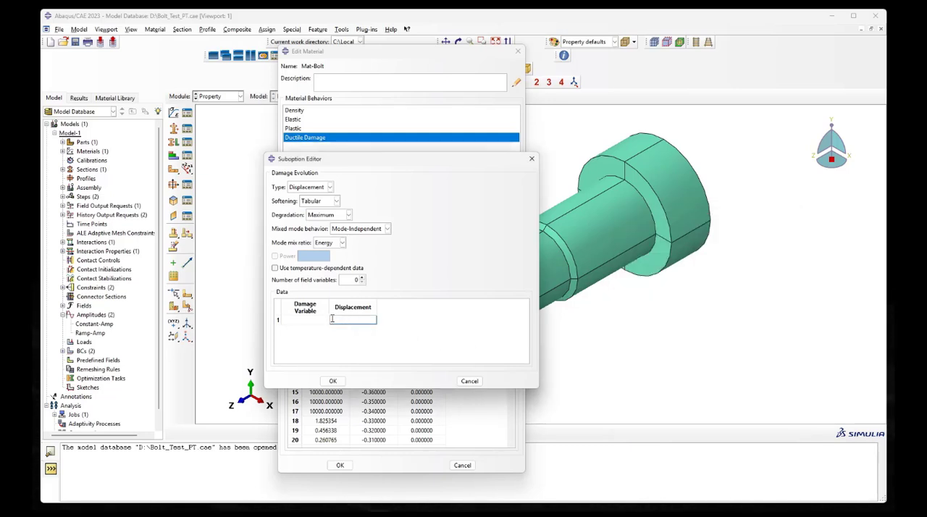
pyautogui.click(314, 320)
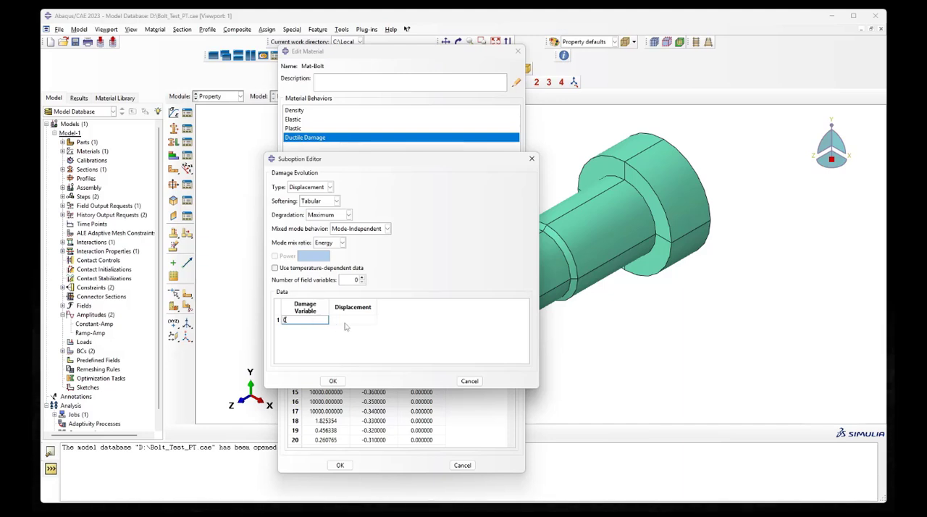
pyautogui.click(345, 322)
pyautogui.click(311, 321)
pyautogui.click(354, 320)
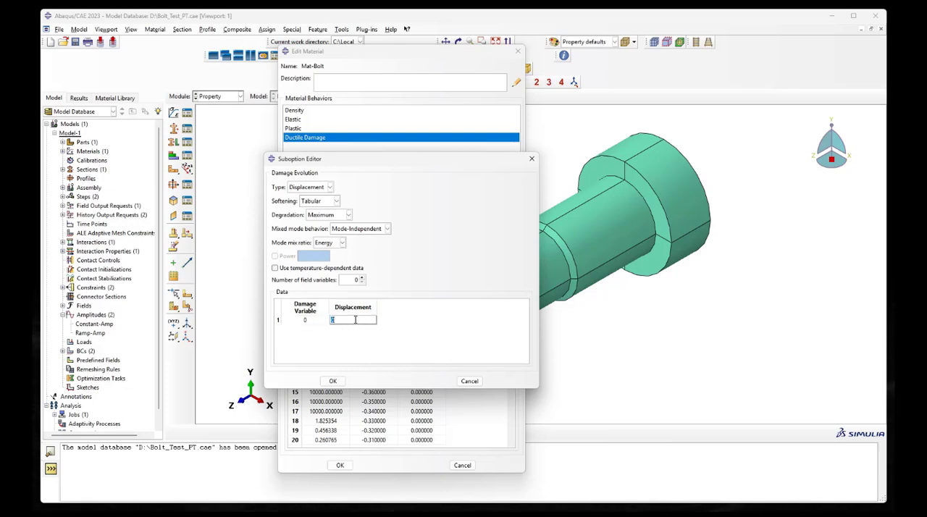
pyautogui.click(356, 320)
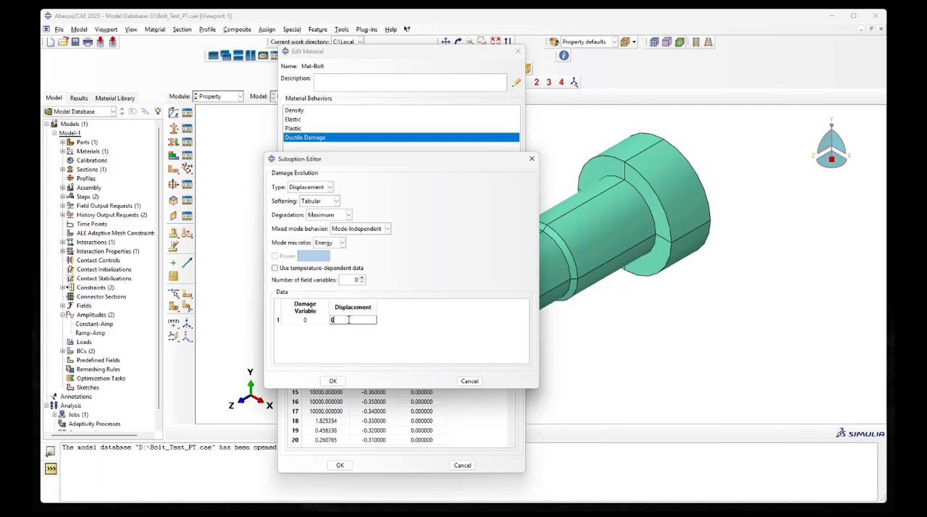
pyautogui.press('Return')
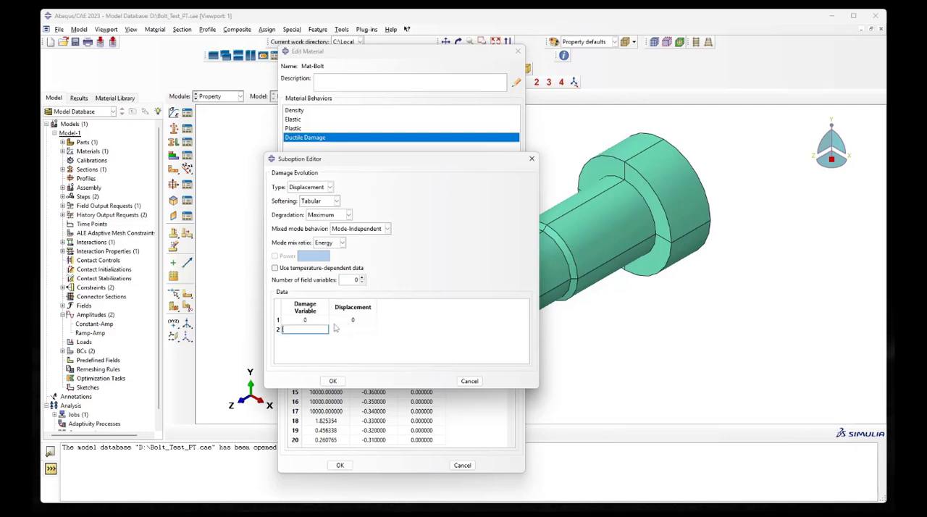
# Enter damage variable 1.0 and displacement 0.33 in the second Damage Evolution row, and view the softening options
pyautogui.write('0')
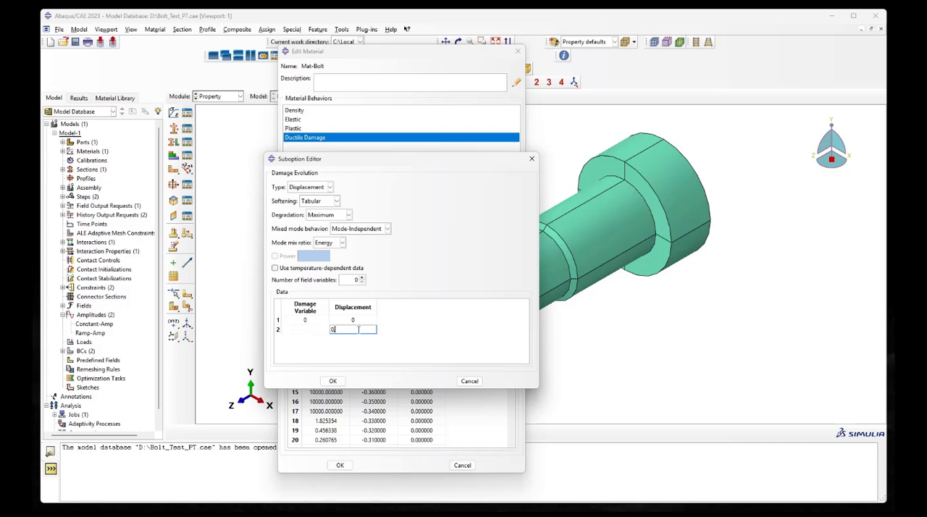
pyautogui.write('.33')
pyautogui.click(335, 333)
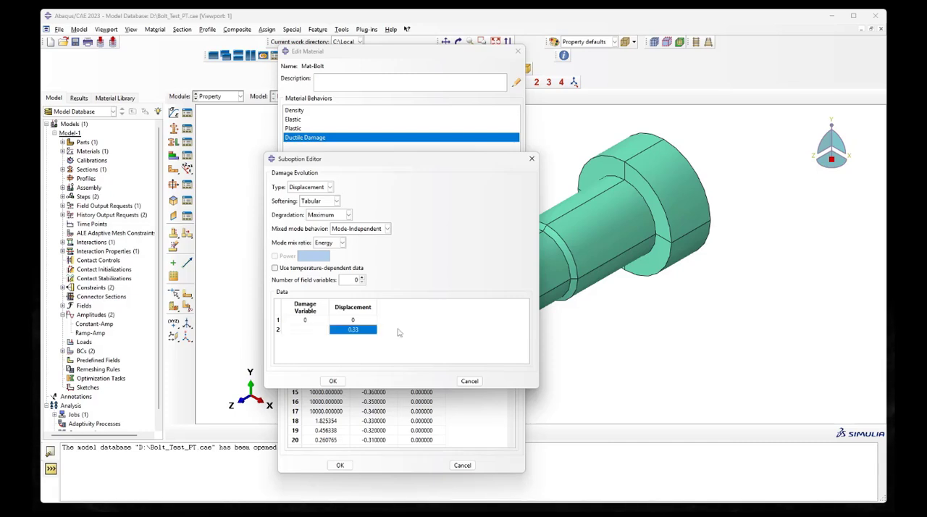
pyautogui.click(314, 330)
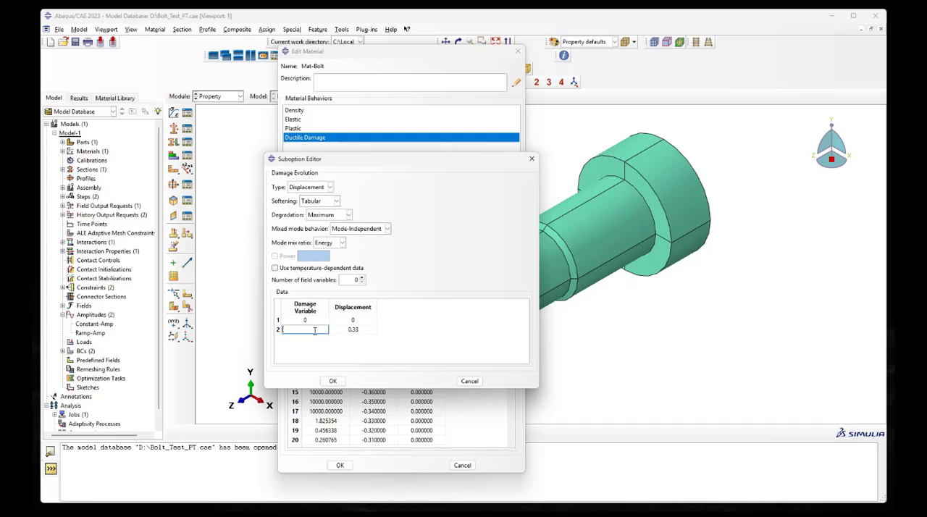
pyautogui.write('1')
pyautogui.click(446, 334)
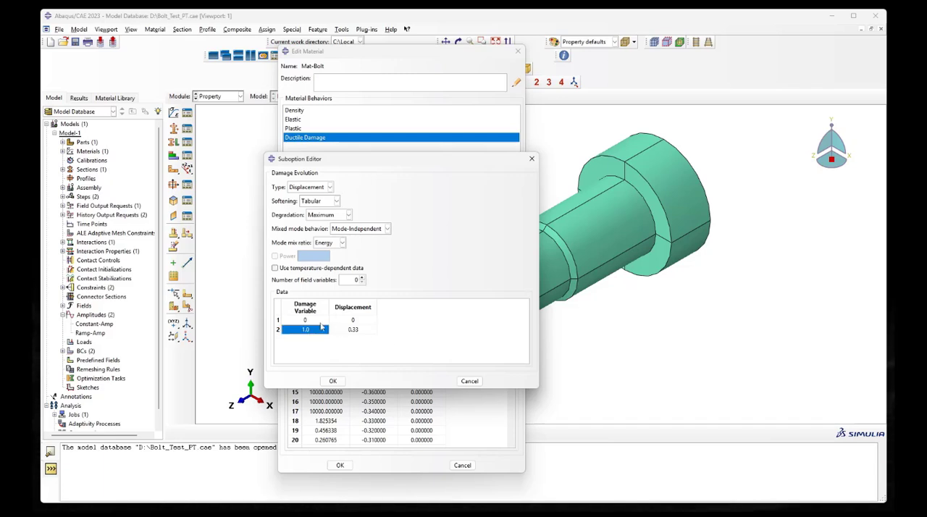
pyautogui.click(329, 204)
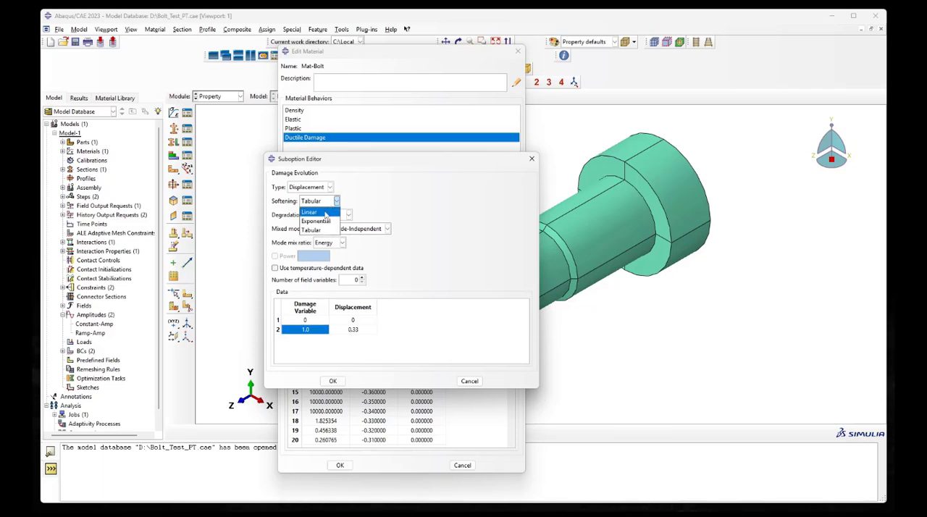
pyautogui.click(389, 212)
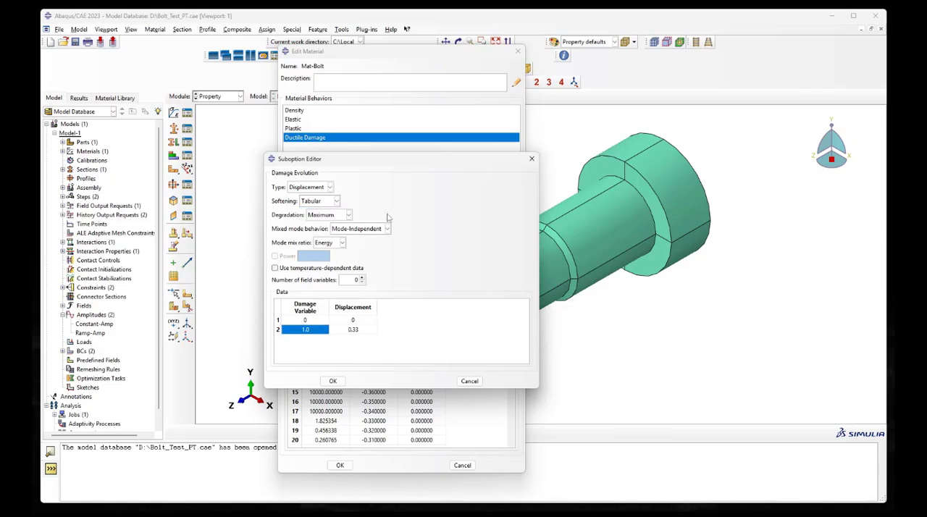
# Set the damage variable in the second Damage Evolution row to 0.35
pyautogui.doubleClick(315, 330)
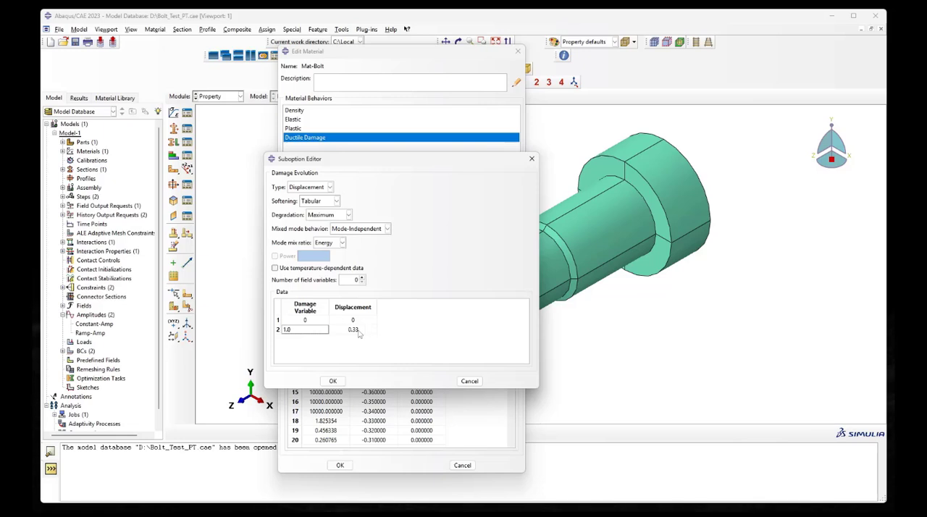
pyautogui.click(360, 333)
pyautogui.click(314, 330)
pyautogui.write('0.35')
pyautogui.press('Return')
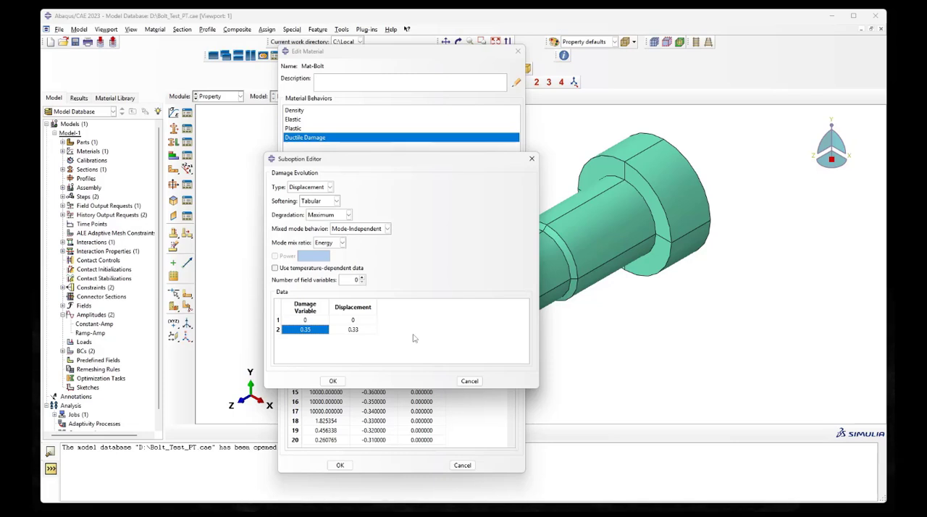
# Add a third Damage Evolution row with damage variable 1.00 and displacement 0.35
pyautogui.doubleClick(365, 330)
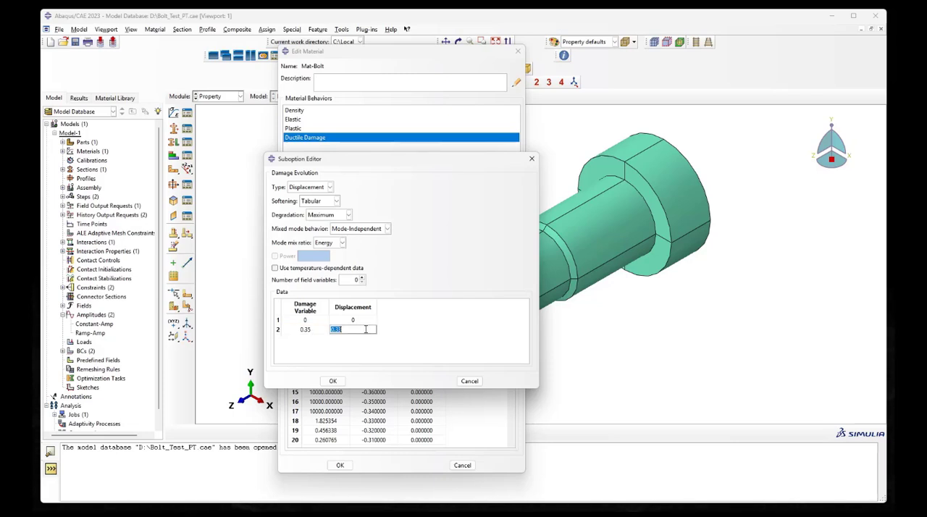
pyautogui.press('Tab')
pyautogui.write('1')
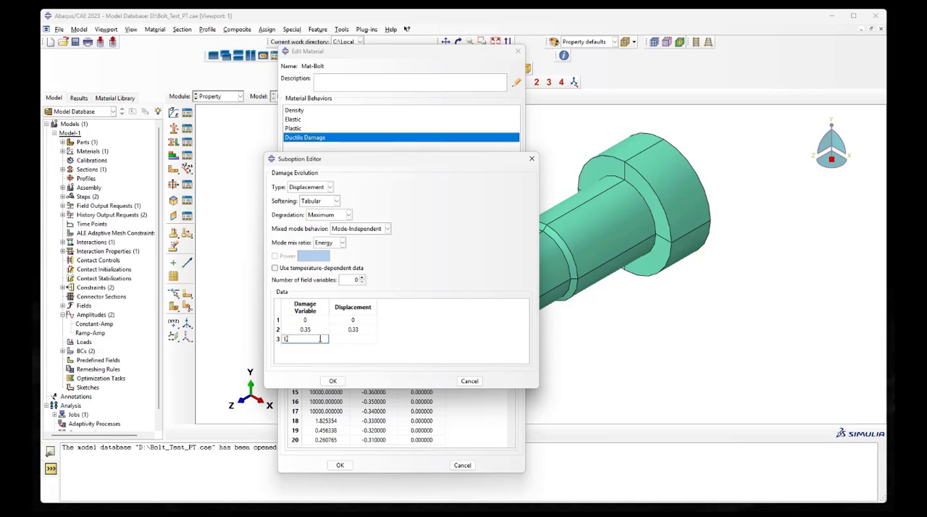
pyautogui.write('.00')
pyautogui.press('Tab')
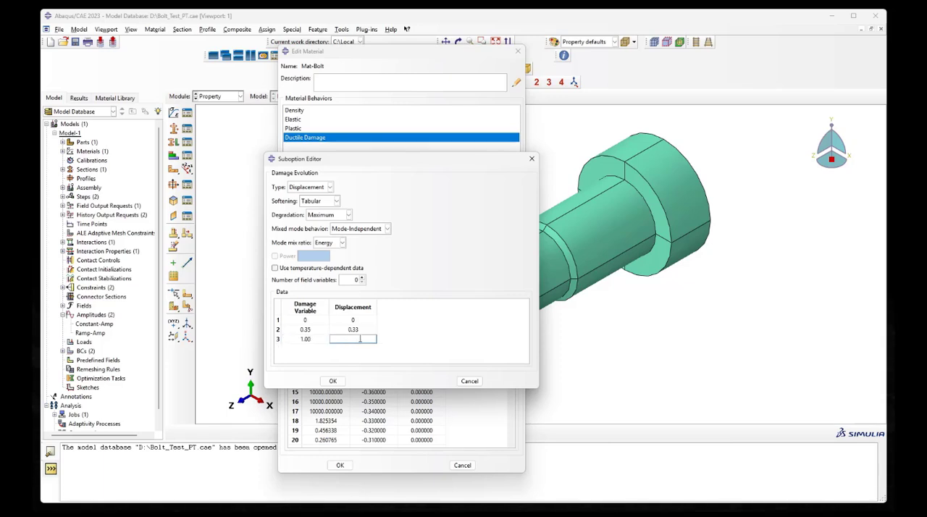
pyautogui.write('0.35')
pyautogui.press('Return')
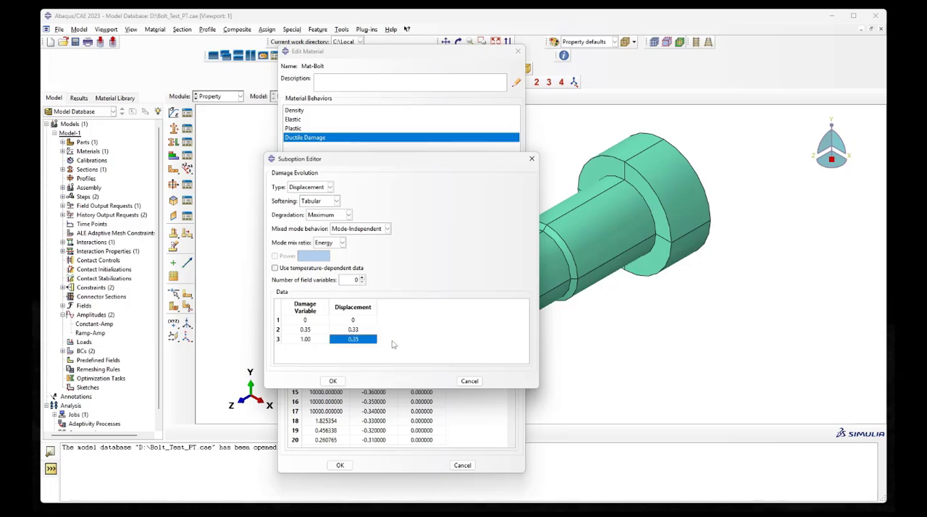
# Review the table entries, accept the damage evolution data and the Mat-Bolt changes, and close the Material Manager
pyautogui.doubleClick(362, 329)
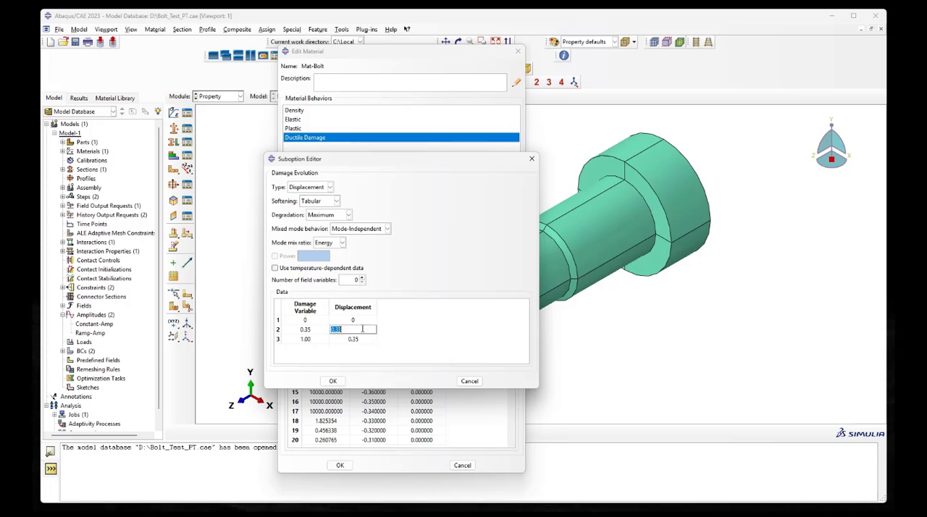
pyautogui.doubleClick(370, 339)
pyautogui.press('Return')
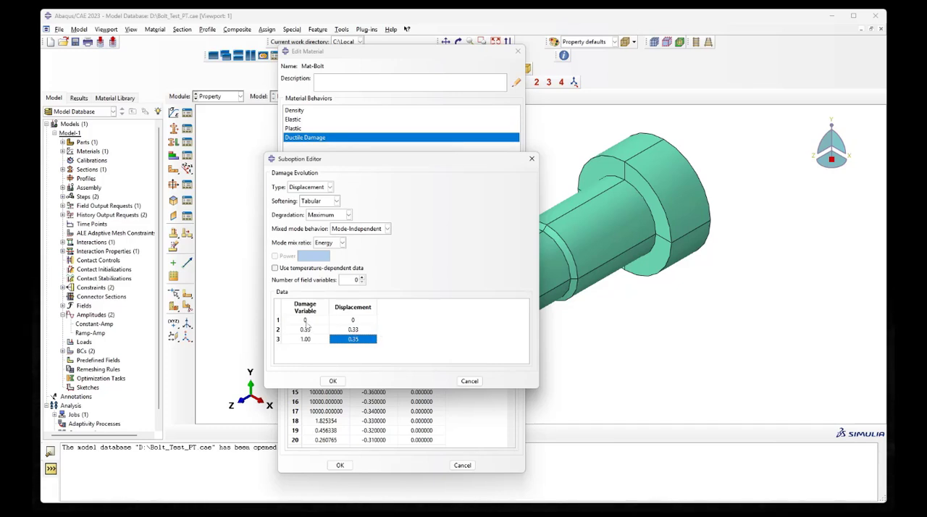
pyautogui.moveTo(304, 320); pyautogui.dragTo(357, 343)
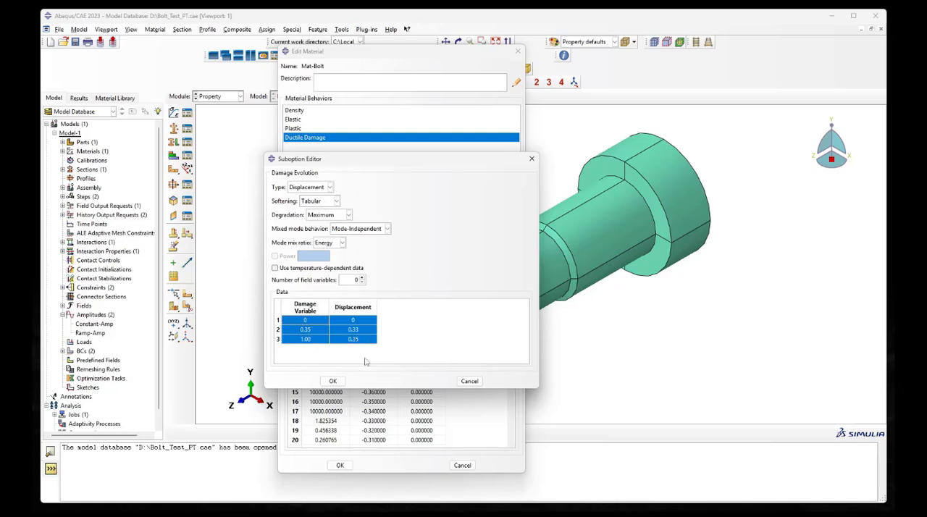
pyautogui.click(333, 381)
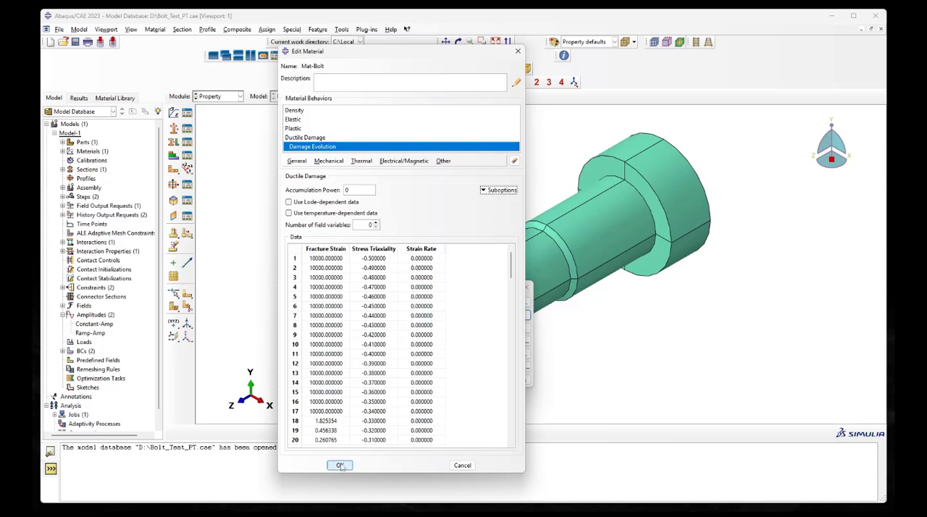
pyautogui.click(340, 465)
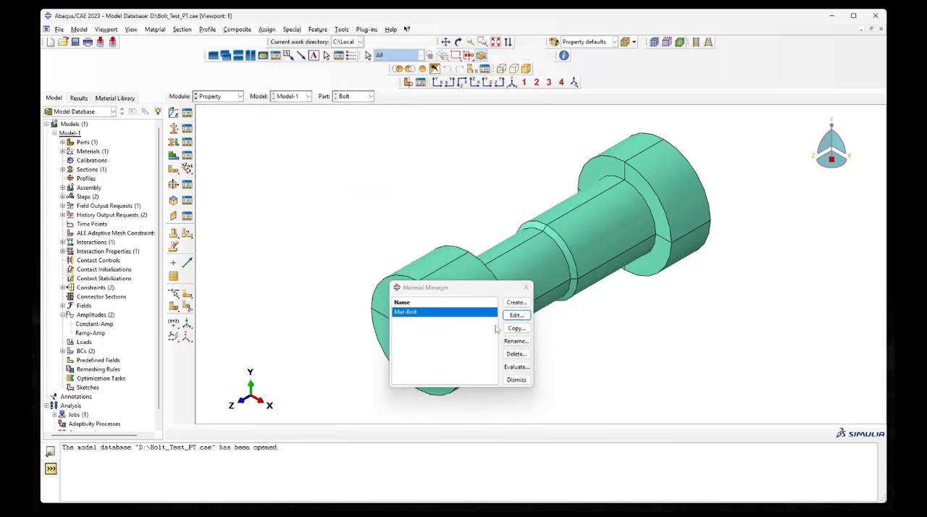
pyautogui.click(517, 381)
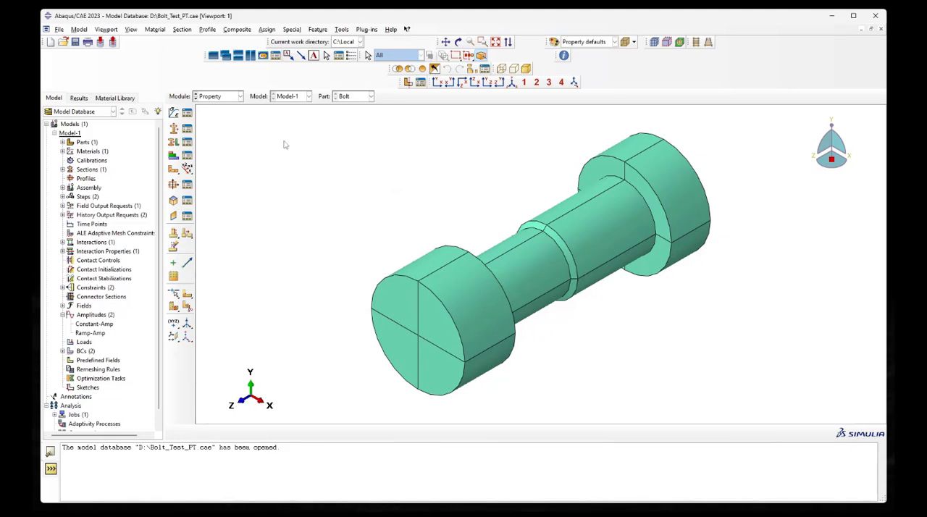
# In the Mesh module, assign global seeds of size 1 to the Bolt part and mesh it
pyautogui.click(232, 98)
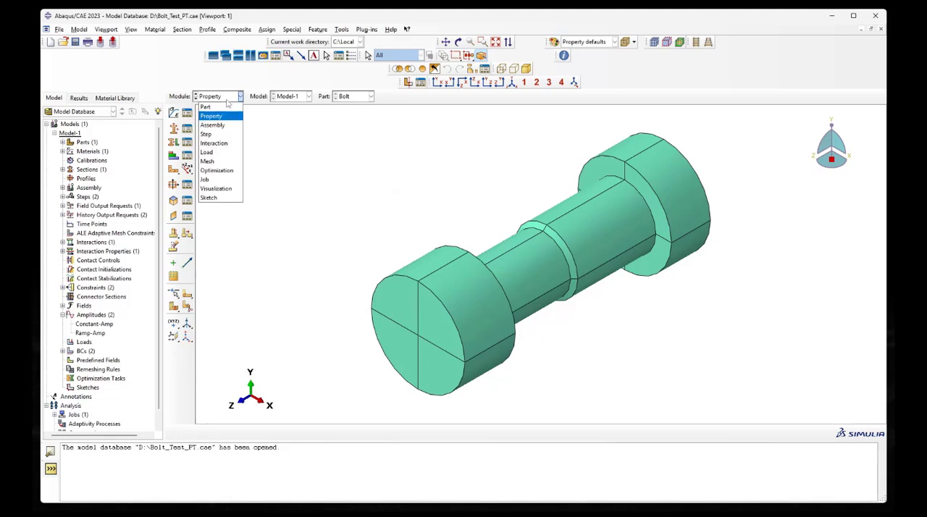
pyautogui.click(221, 162)
pyautogui.click(174, 114)
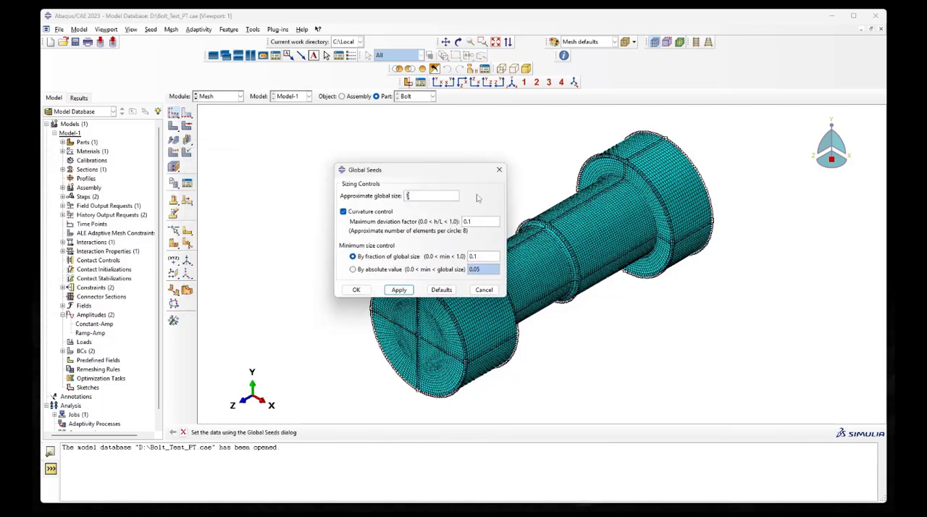
pyautogui.click(400, 290)
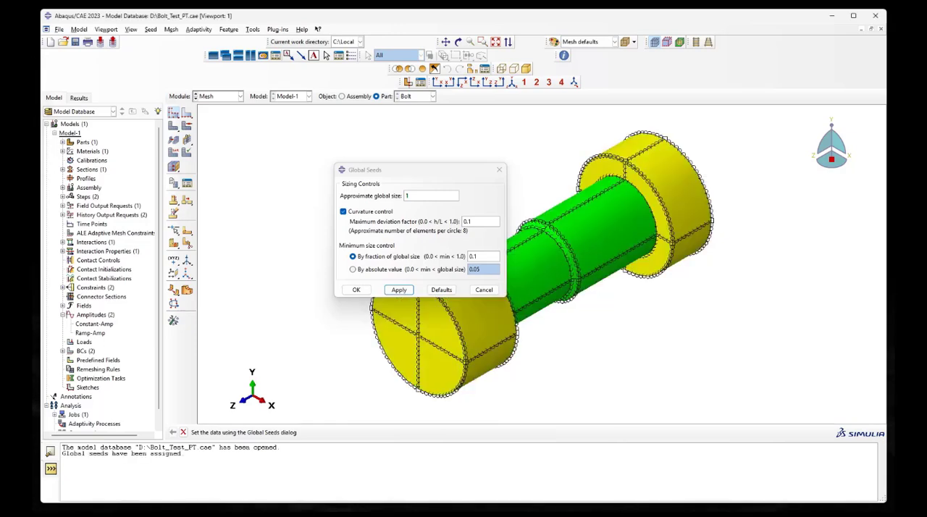
pyautogui.click(356, 289)
pyautogui.click(178, 128)
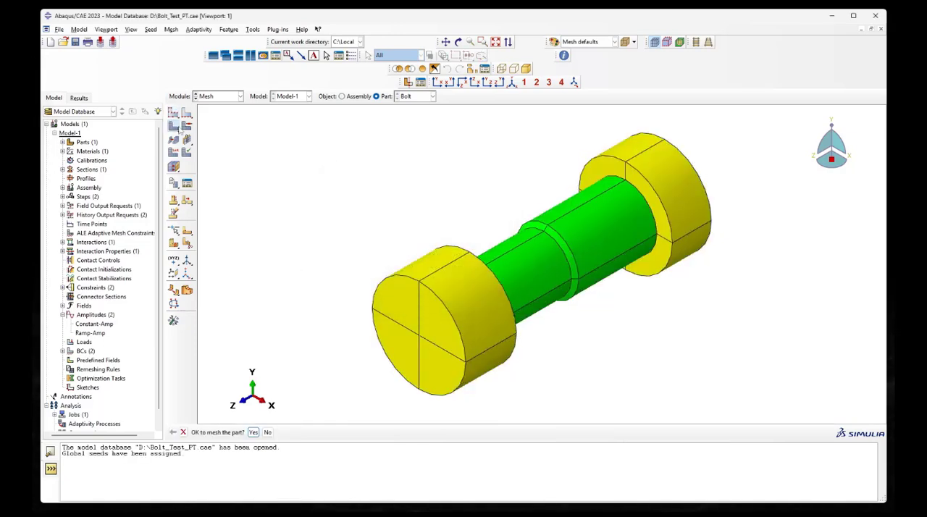
pyautogui.click(253, 433)
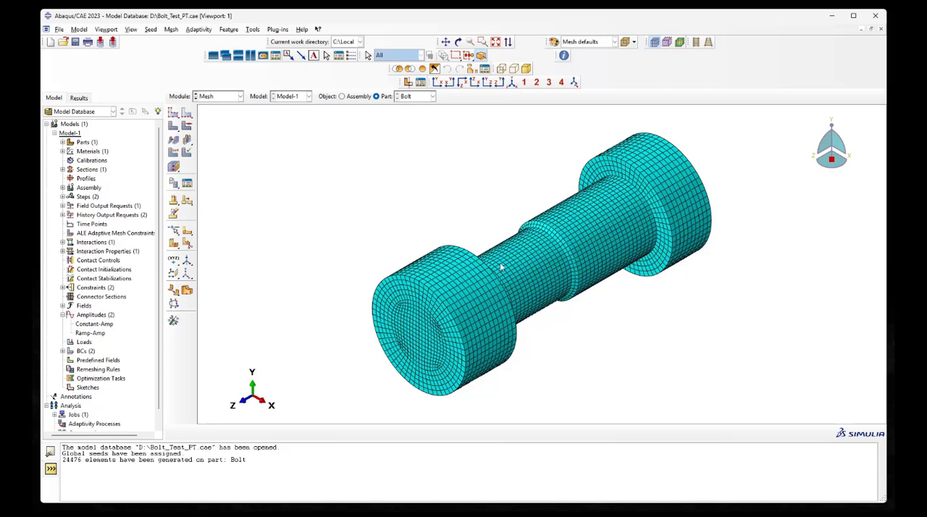
# Assign the Explicit linear 3D Stress element type to the whole bolt, with element deletion enabled and maximum degradation specified as 0.99
pyautogui.click(174, 152)
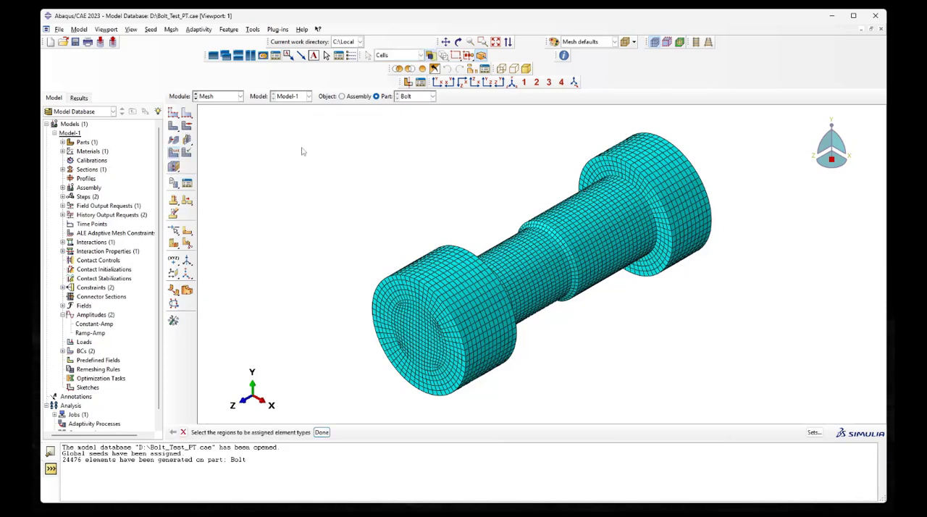
pyautogui.moveTo(301, 114); pyautogui.dragTo(788, 415)
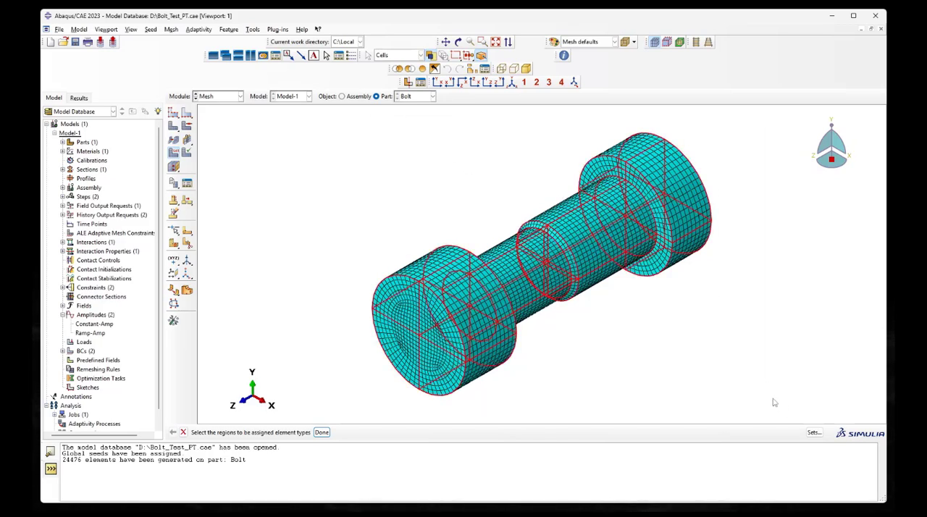
pyautogui.click(323, 433)
pyautogui.moveTo(194, 27); pyautogui.dragTo(457, 129)
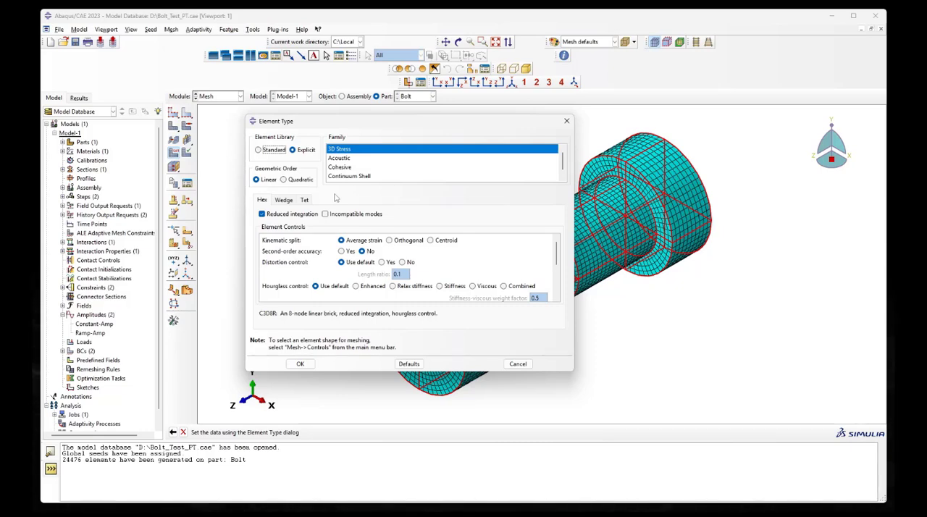
pyautogui.scroll(-3, 354, 281)
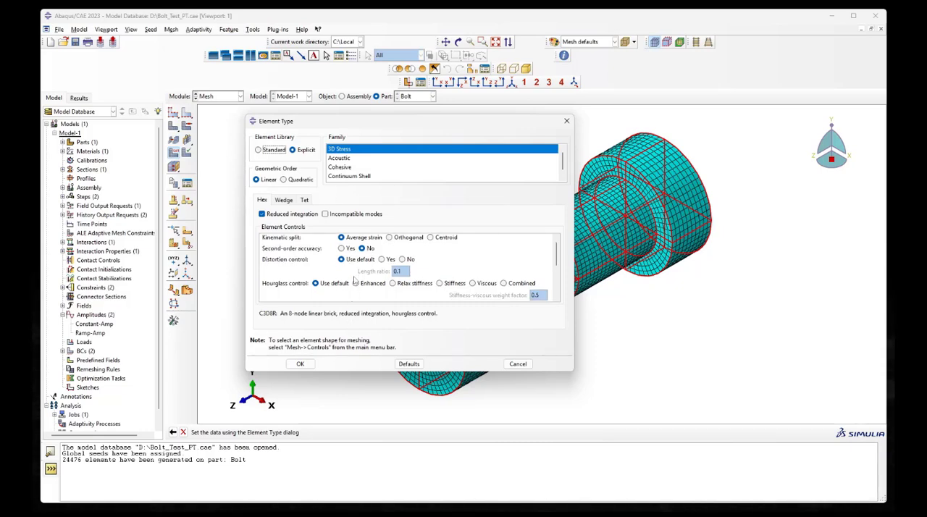
pyautogui.scroll(-3, 355, 281)
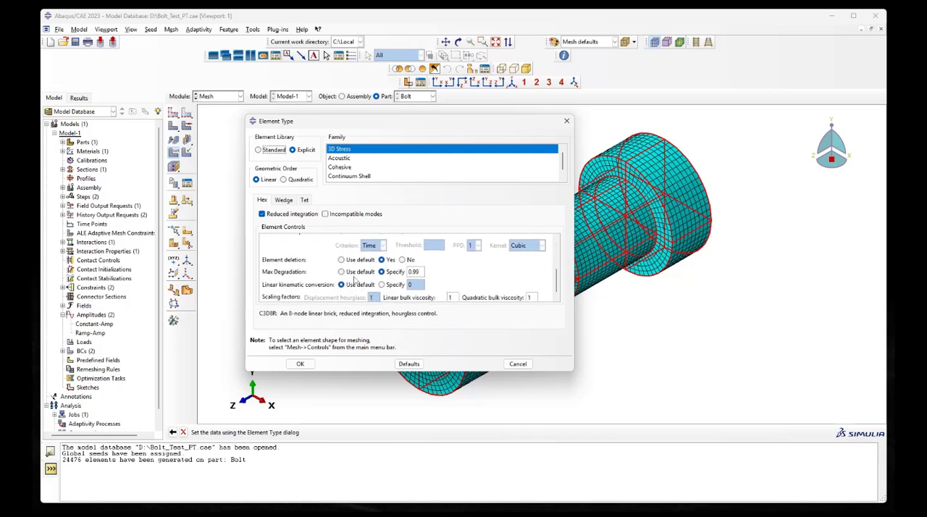
pyautogui.click(387, 262)
pyautogui.doubleClick(420, 272)
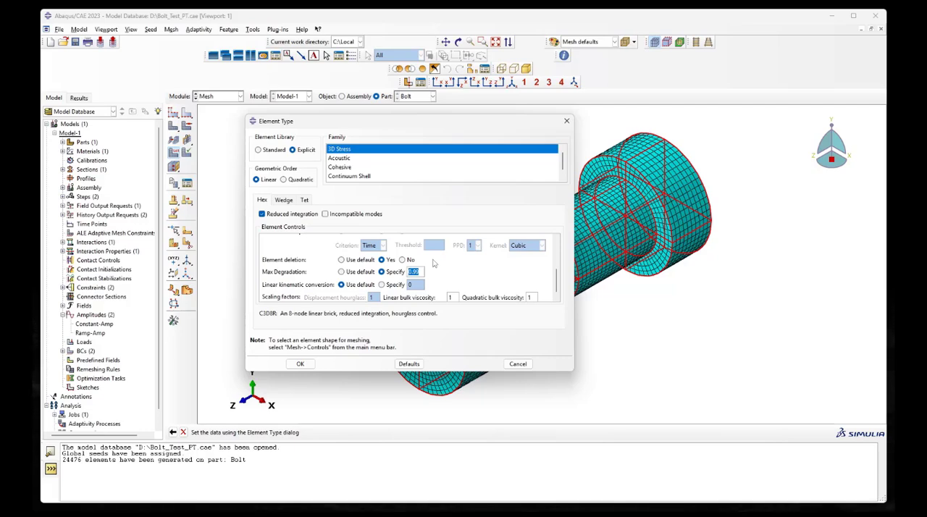
pyautogui.click(301, 365)
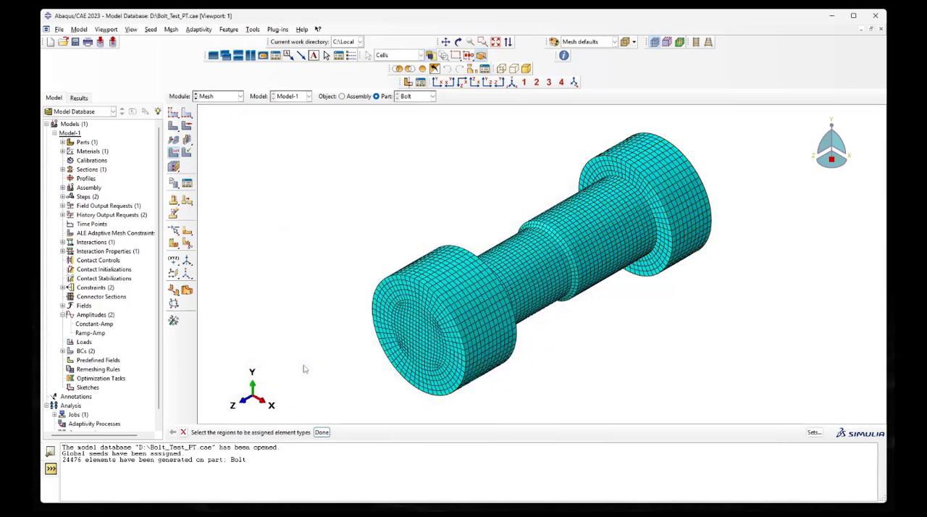
pyautogui.click(322, 432)
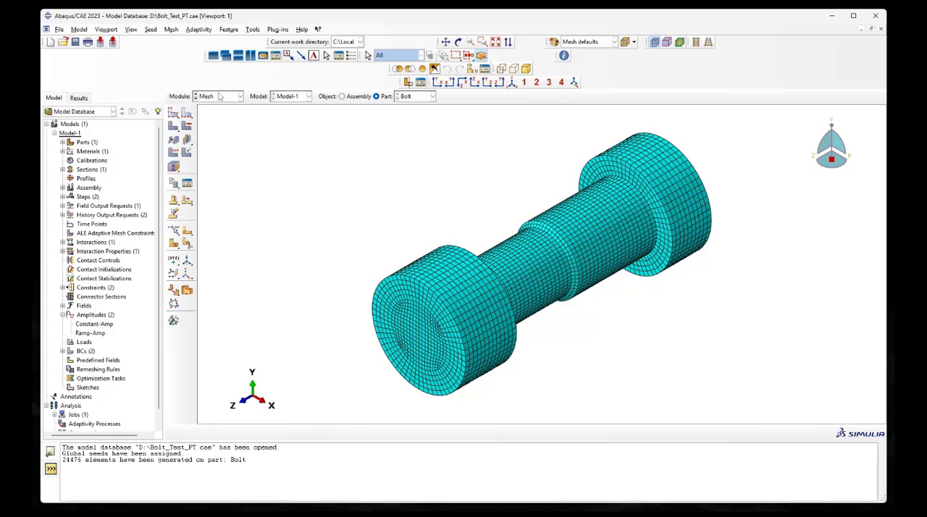
# Open field output request F-Output-2 for editing and add the equivalent plastic strain variable PEEQ
pyautogui.click(63, 206)
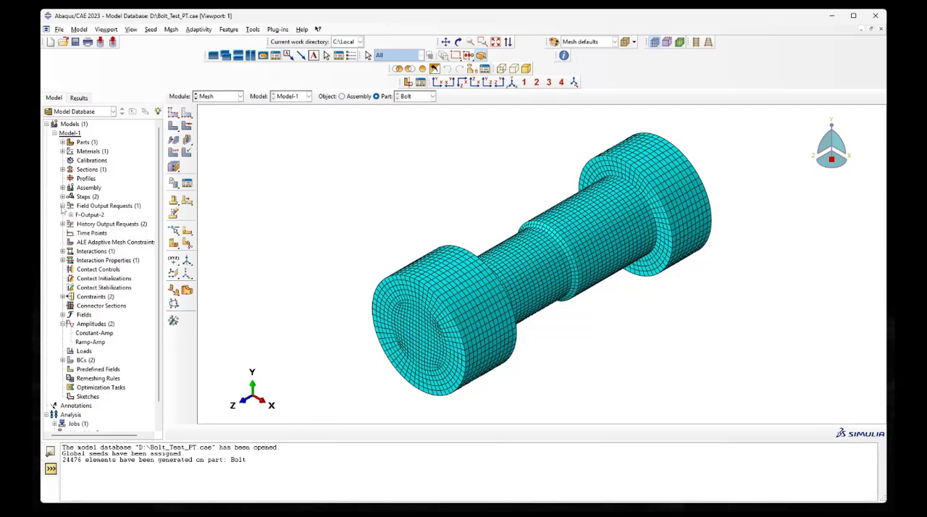
pyautogui.rightClick(90, 214)
pyautogui.click(108, 226)
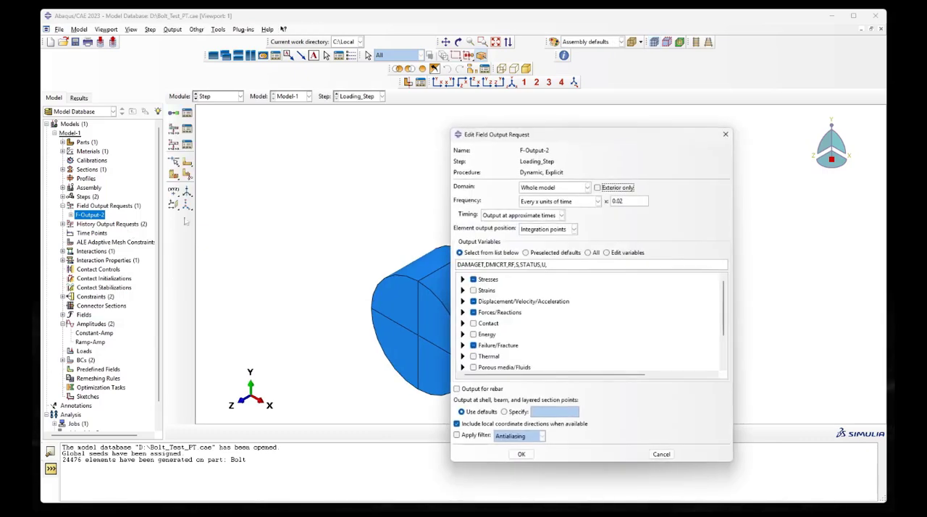
pyautogui.moveTo(590, 135); pyautogui.dragTo(425, 91)
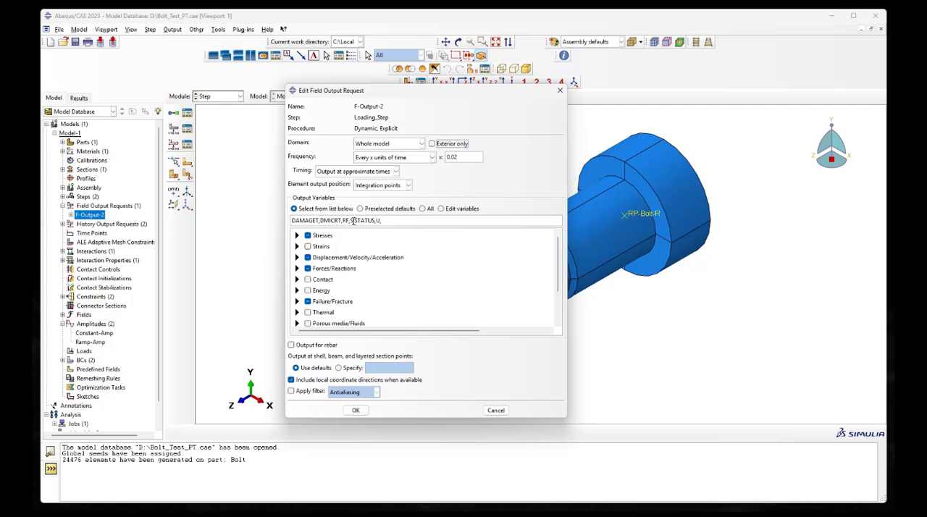
pyautogui.click(351, 221)
pyautogui.click(376, 221)
pyautogui.doubleClick(378, 220)
pyautogui.click(297, 247)
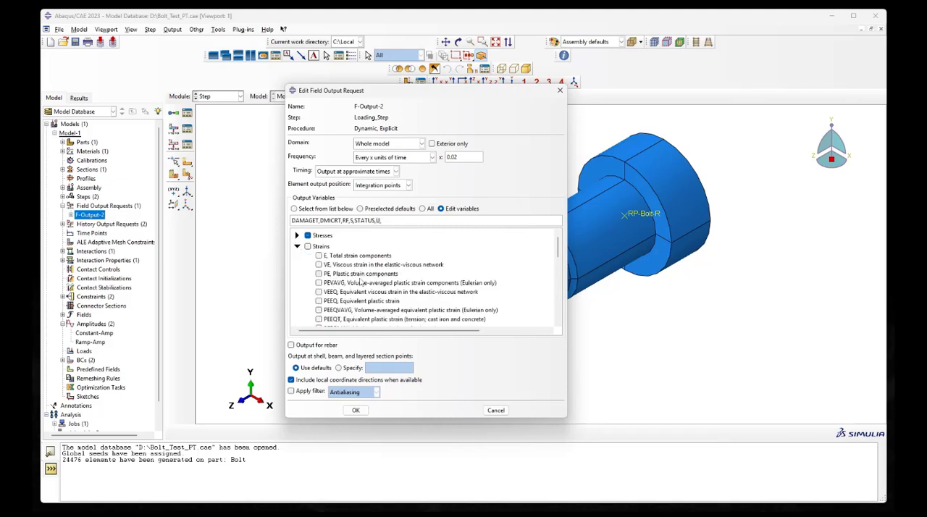
pyautogui.scroll(-2, 360, 282)
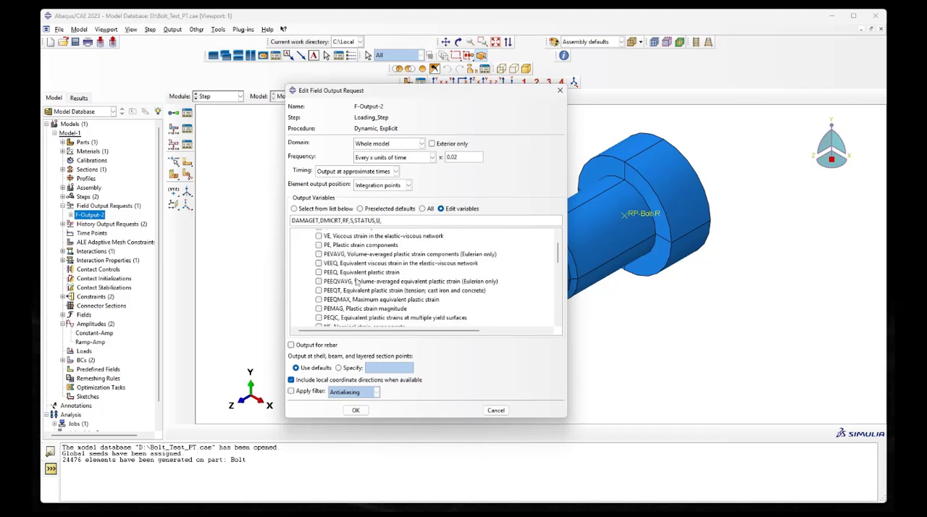
pyautogui.click(319, 273)
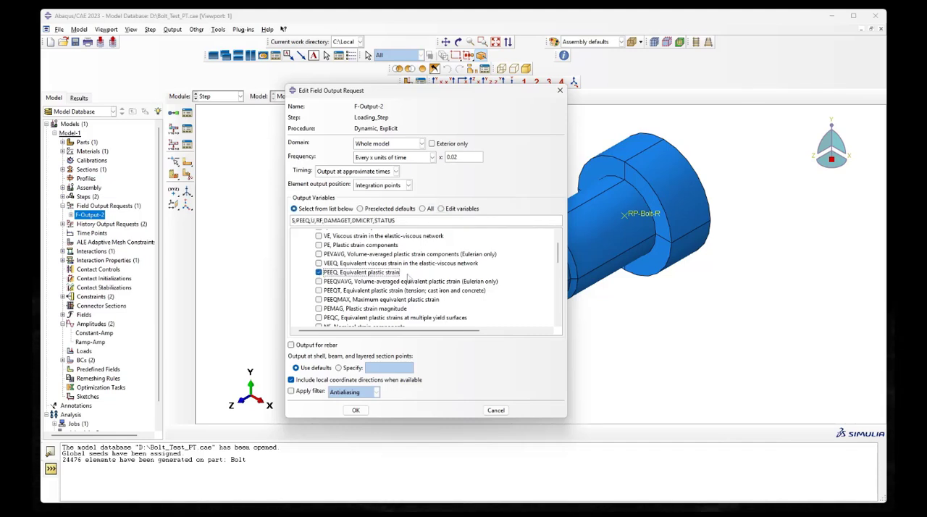
pyautogui.scroll(5, 391, 279)
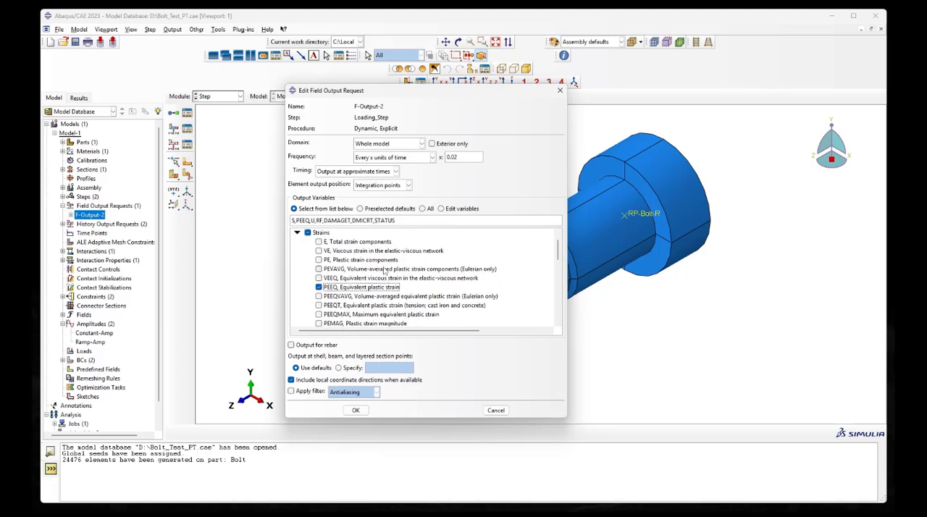
pyautogui.click(297, 246)
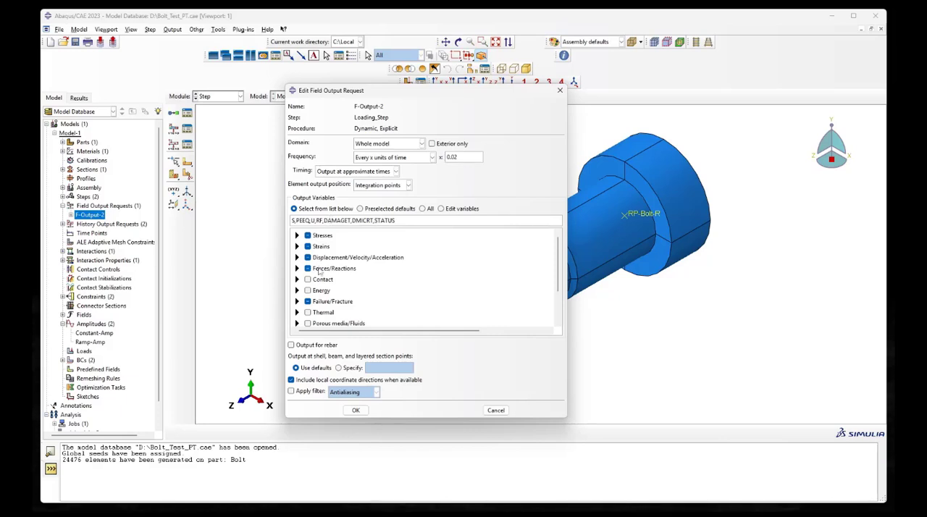
# Review the requested Failure/Fracture and State/Field/User/Time output variables, including DAMAGET, DMICRT and STATUS
pyautogui.click(297, 302)
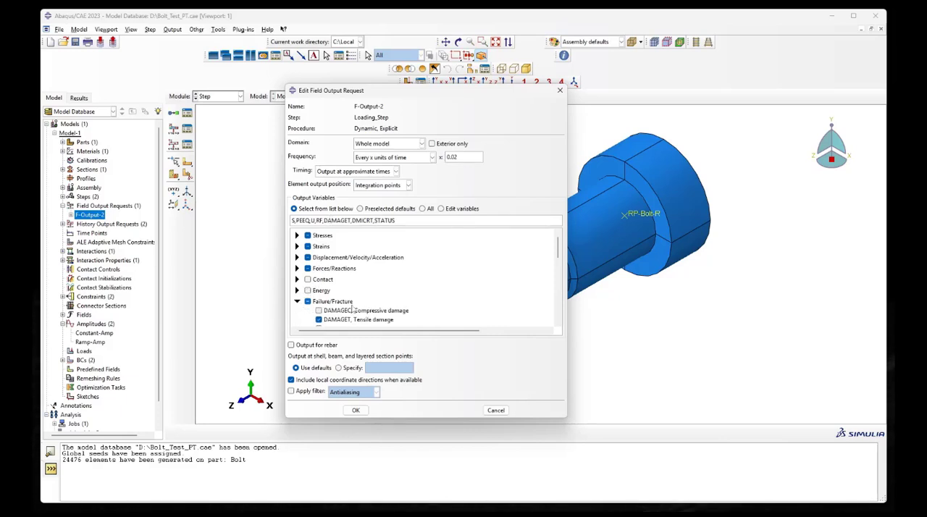
pyautogui.scroll(-1, 352, 300)
pyautogui.scroll(-2, 348, 281)
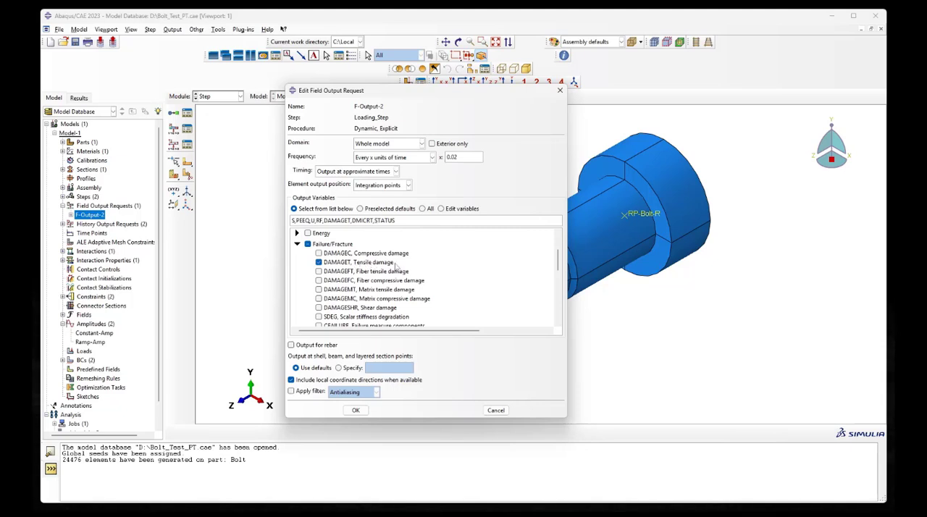
pyautogui.scroll(-3, 395, 266)
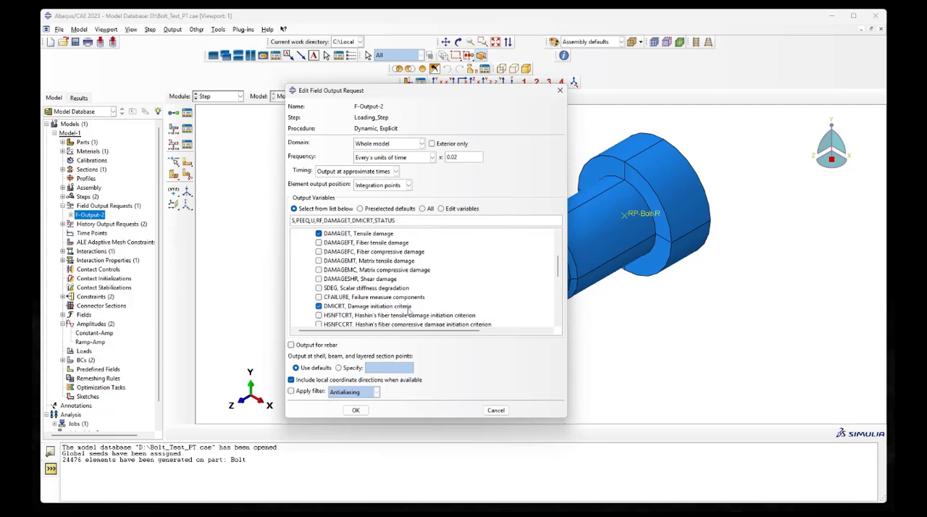
pyautogui.scroll(-6, 409, 311)
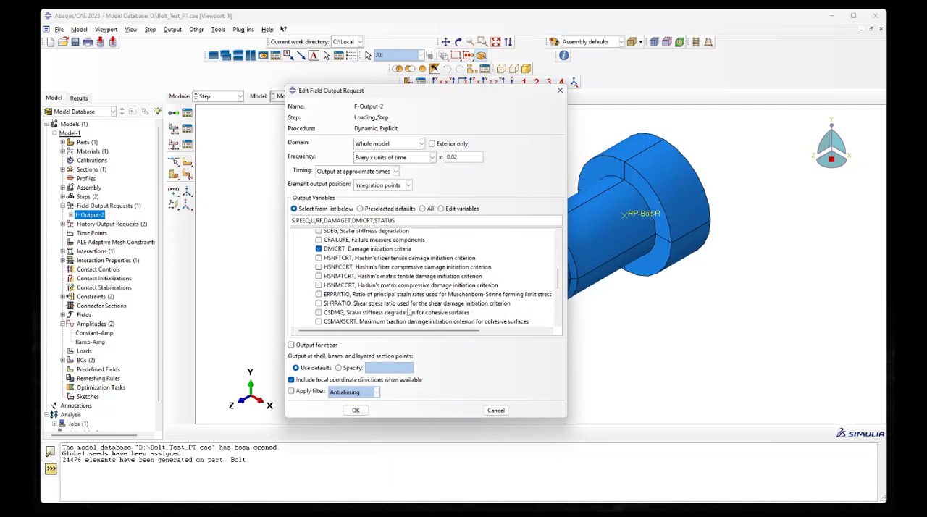
pyautogui.scroll(-10, 409, 312)
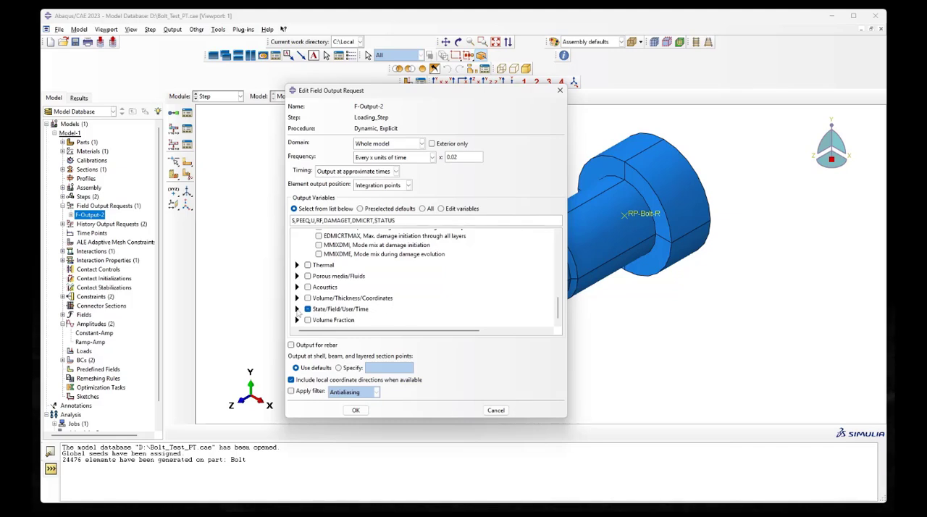
pyautogui.click(297, 309)
pyautogui.scroll(-9, 400, 289)
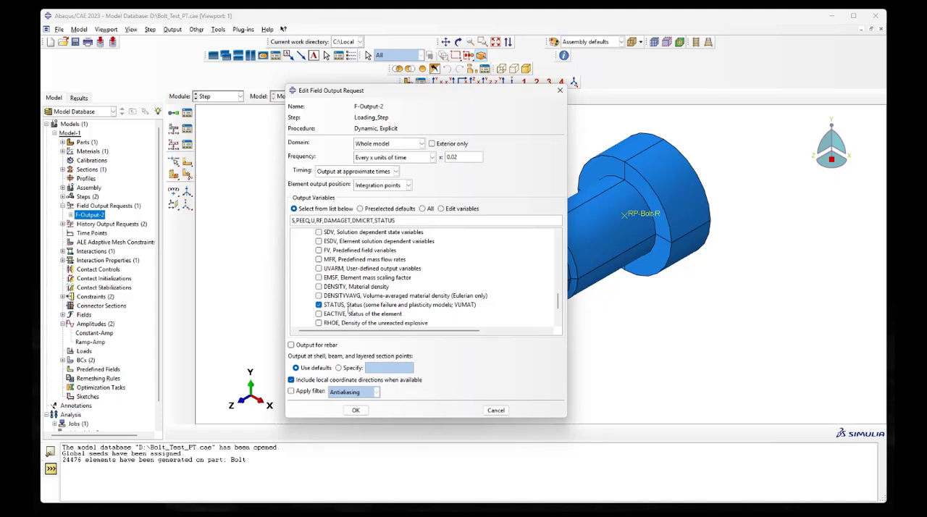
pyautogui.scroll(10, 456, 310)
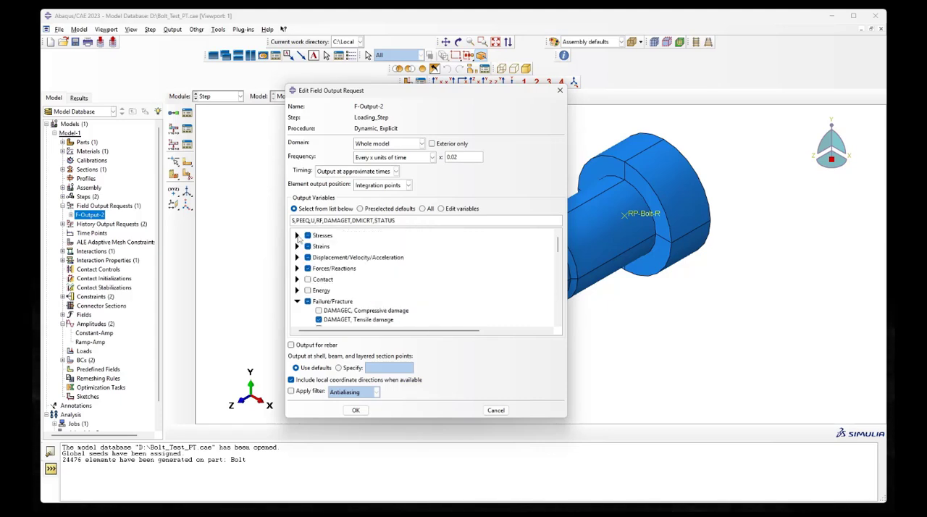
# Add the stress triaxiality variable TRIAX to the field output request and accept the changes
pyautogui.click(297, 236)
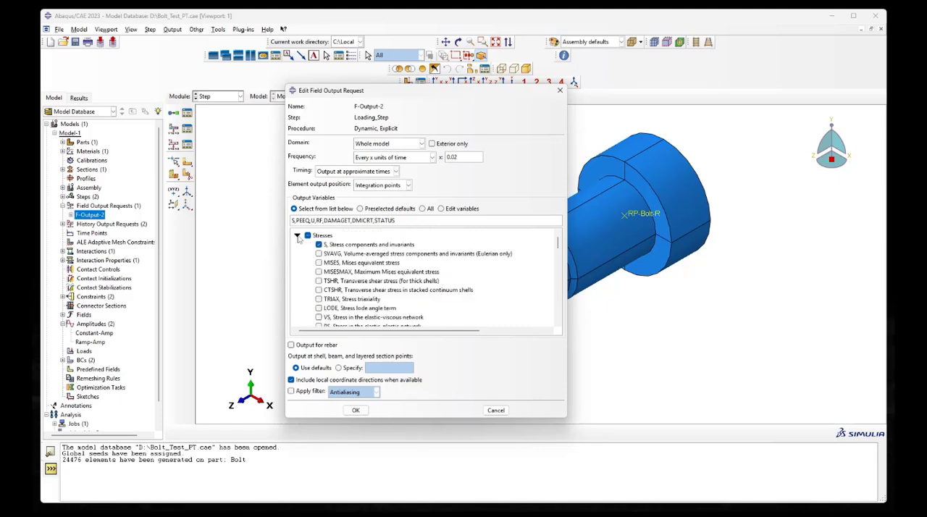
pyautogui.click(318, 299)
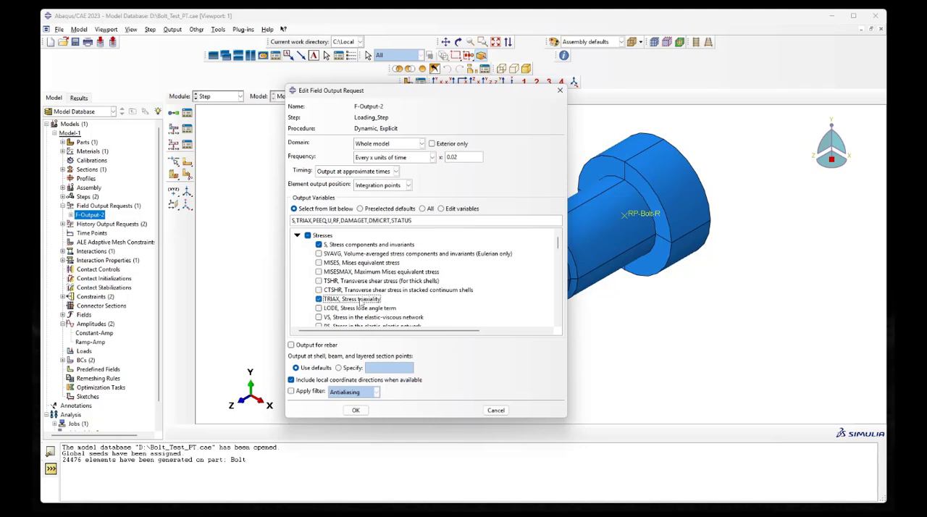
pyautogui.click(356, 409)
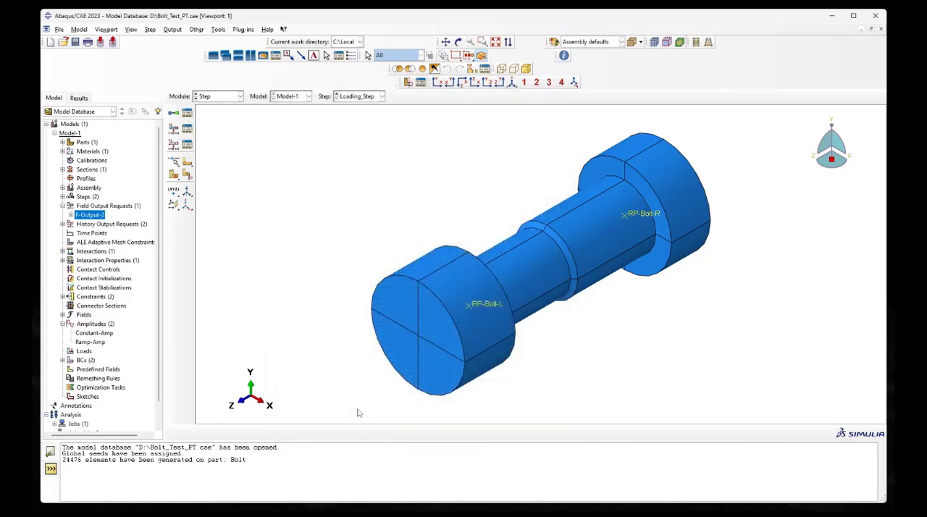
# In the Visualization module, plot the Mises stress contours on the deformed bolt and animate their time history
pyautogui.click(238, 97)
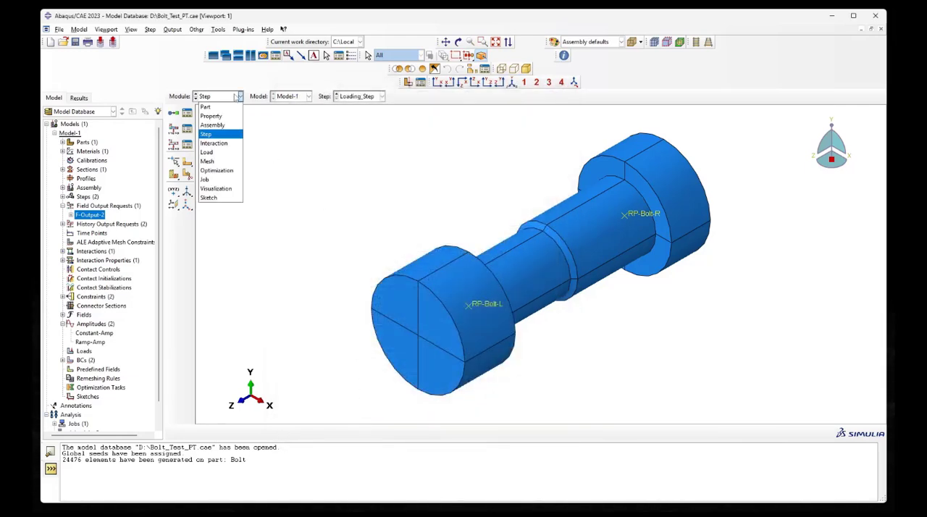
pyautogui.click(226, 152)
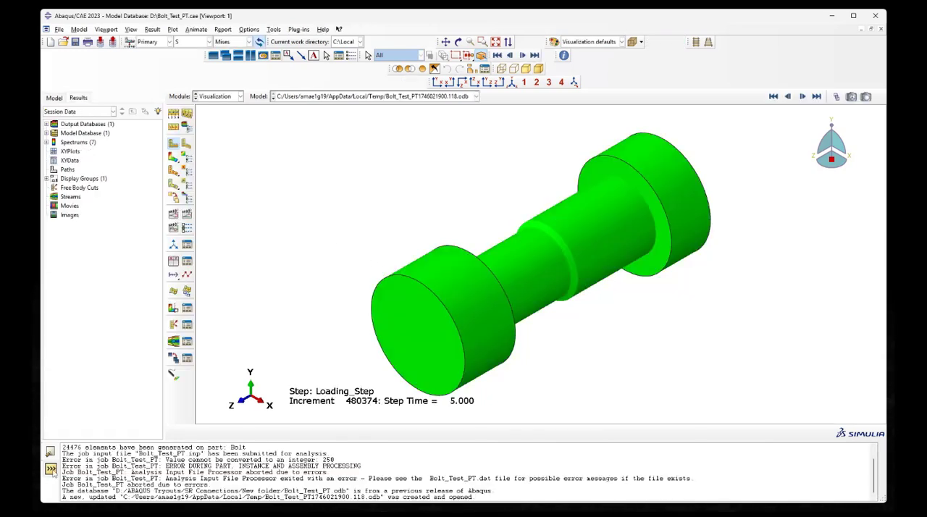
pyautogui.click(50, 468)
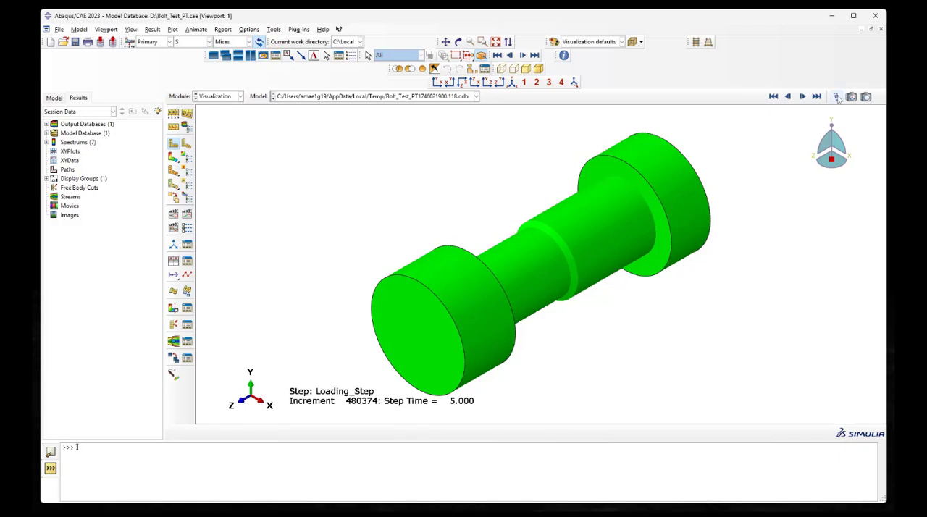
pyautogui.click(173, 158)
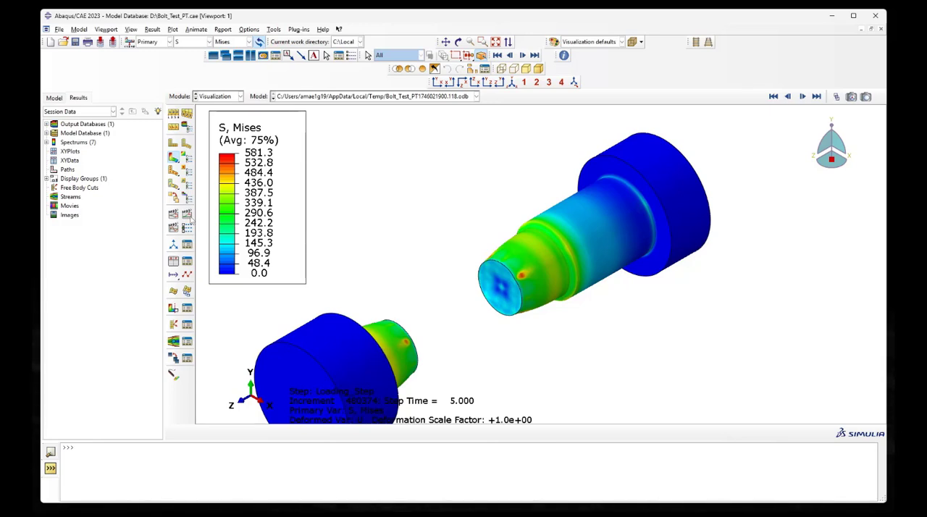
pyautogui.click(188, 217)
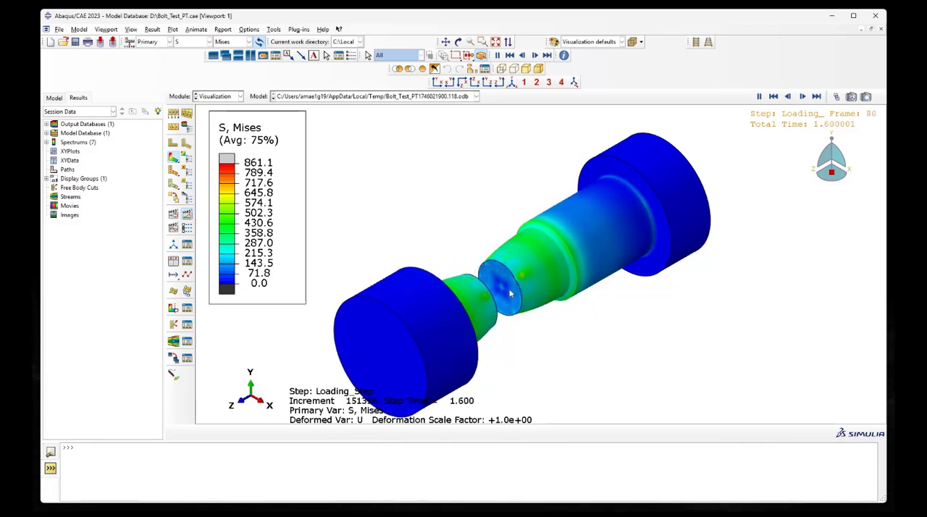
# Use the Frame Selector to go to frame 0 and switch the contour variable to TRIAX
pyautogui.click(834, 96)
pyautogui.moveTo(319, 331); pyautogui.dragTo(748, 314)
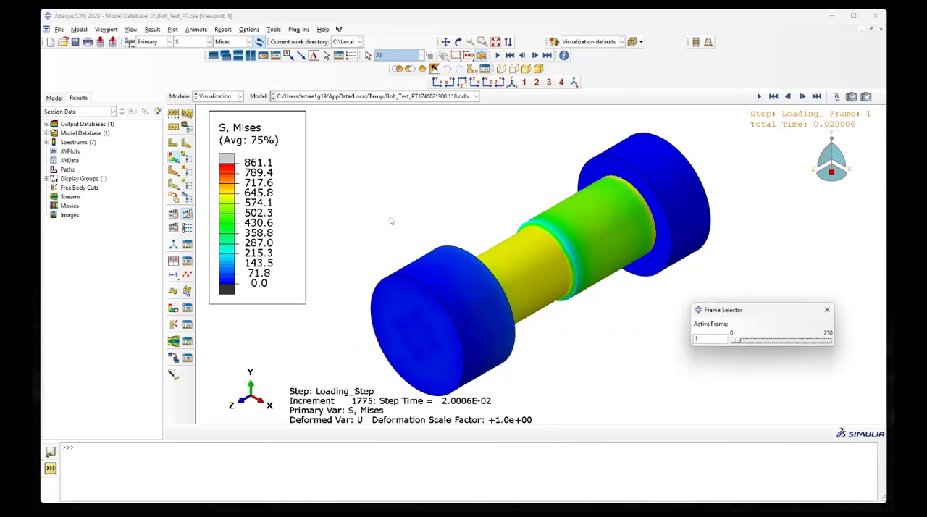
pyautogui.click(733, 341)
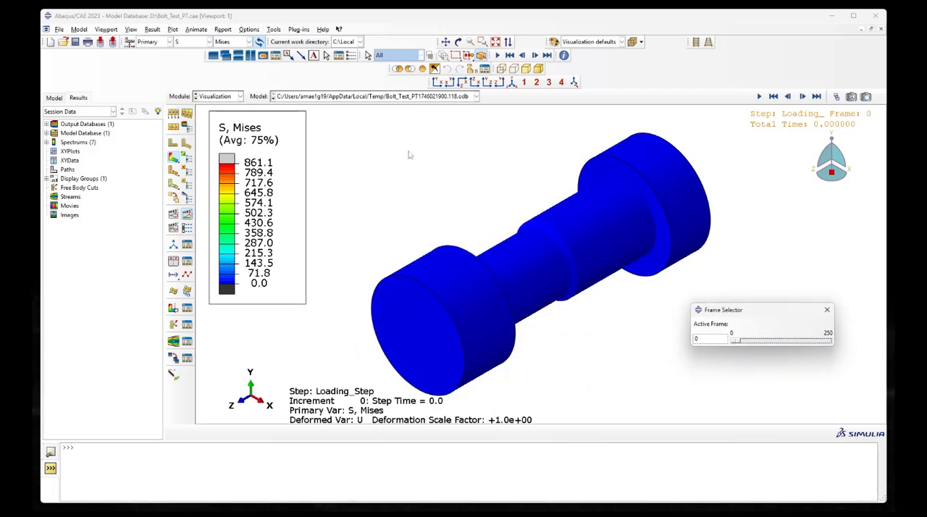
pyautogui.click(208, 42)
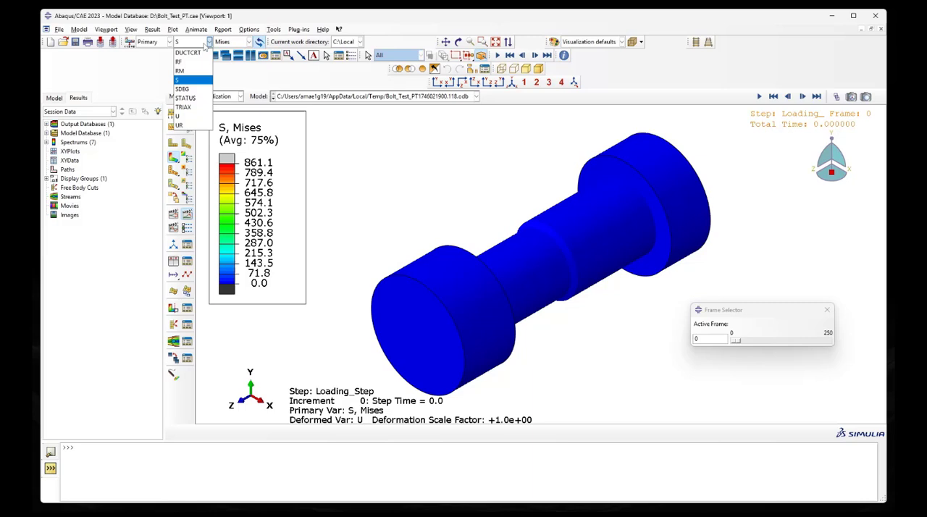
pyautogui.click(197, 110)
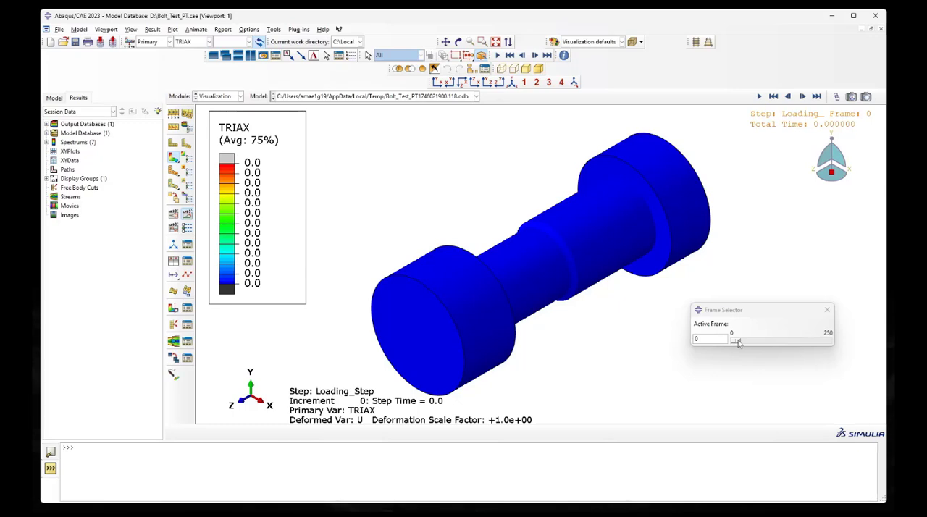
# Step through the early frames of the TRIAX contour plot from frame 0 up to frame 6
pyautogui.moveTo(735, 340)
pyautogui.mouseDown()
pyautogui.moveTo(745, 346)
pyautogui.moveTo(732, 346)
pyautogui.mouseUp()
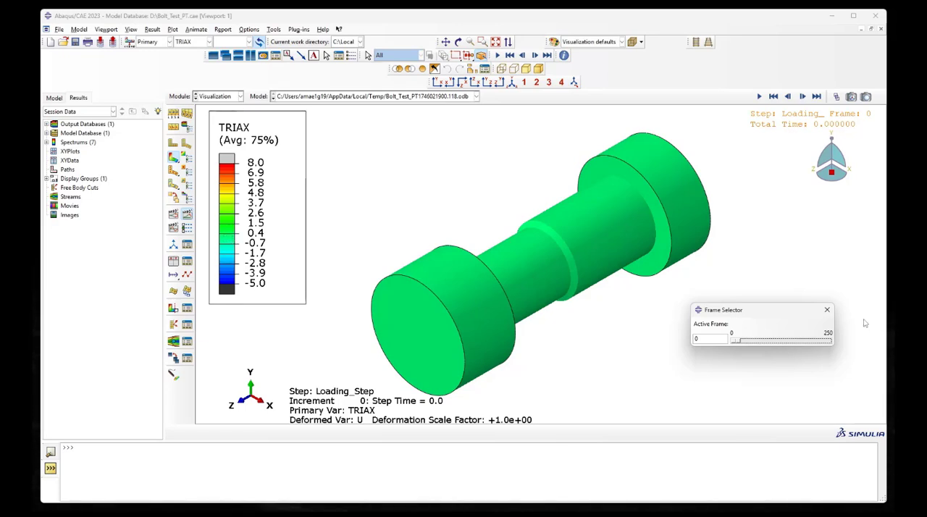
pyautogui.click(781, 345)
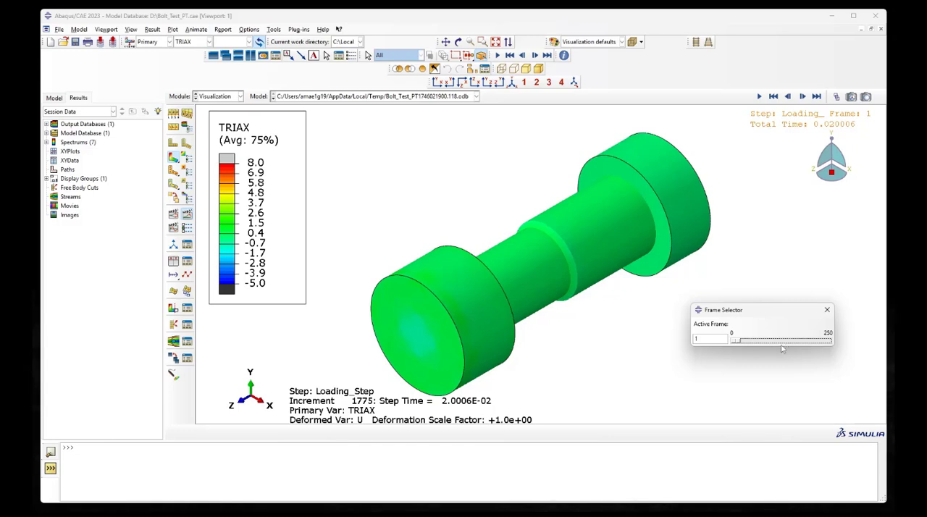
pyautogui.click(781, 345)
pyautogui.click(781, 345)
pyautogui.click(782, 346)
pyautogui.click(781, 345)
pyautogui.click(782, 345)
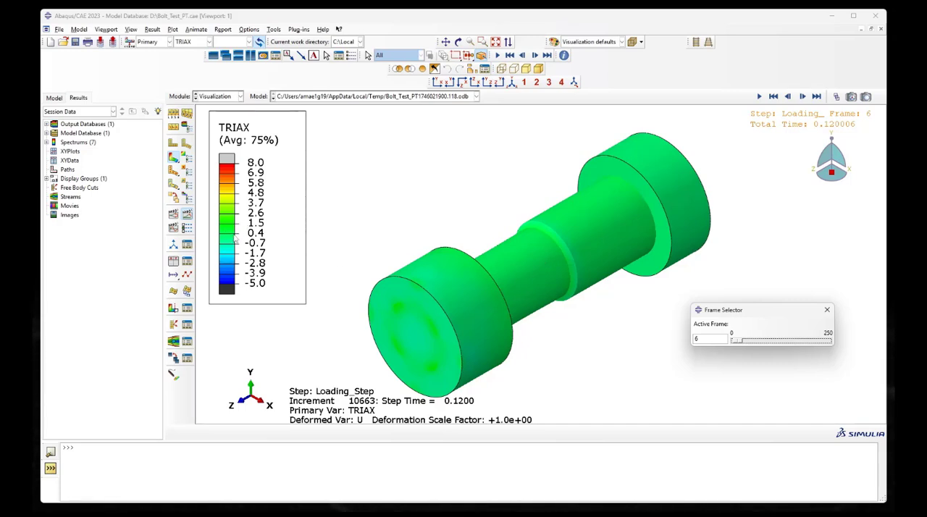
# Probe the TRIAX value of an element on the bolt's narrow shank at frame 6, and advance the results to frame 71
pyautogui.click(274, 29)
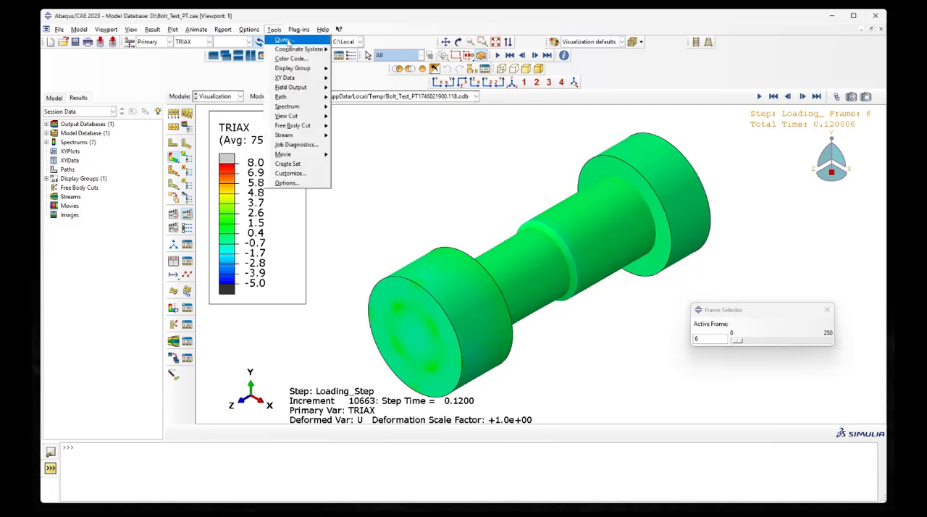
pyautogui.click(284, 40)
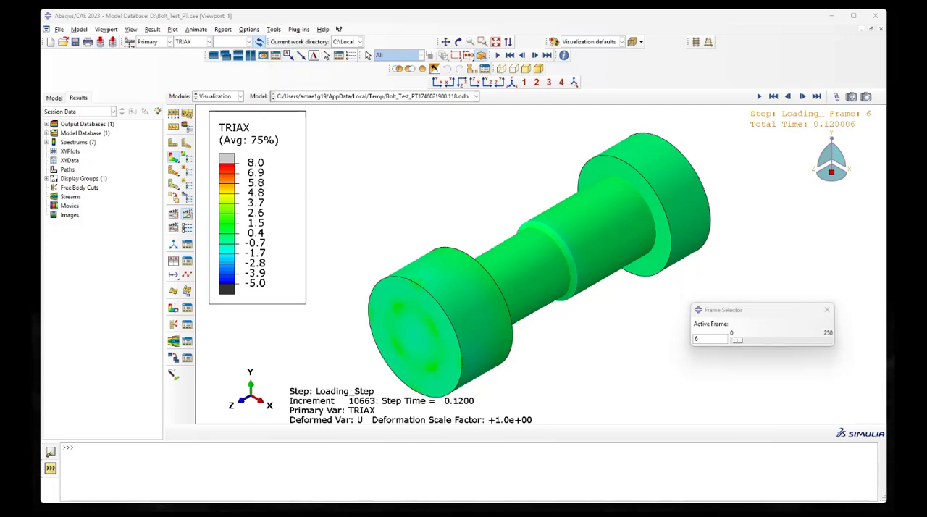
pyautogui.click(178, 328)
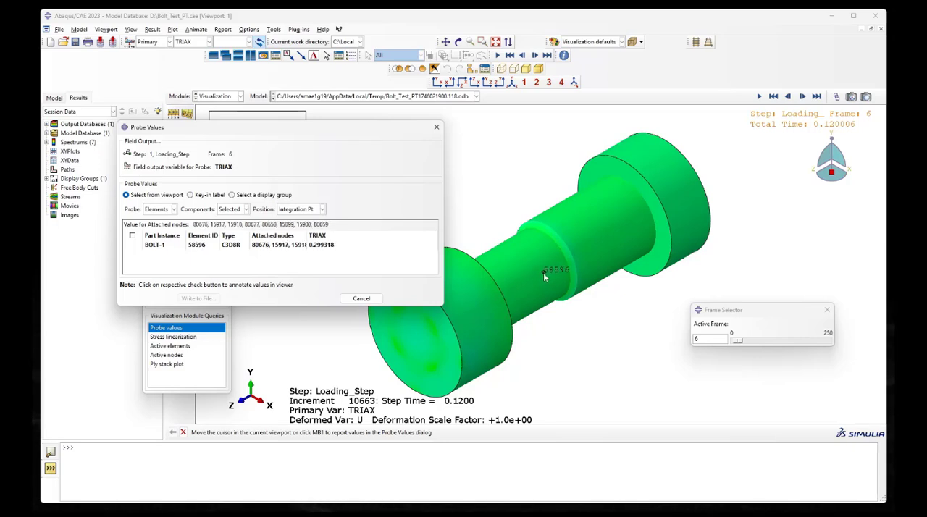
pyautogui.moveTo(756, 342)
pyautogui.mouseDown()
pyautogui.moveTo(747, 342)
pyautogui.moveTo(762, 343)
pyautogui.mouseUp()
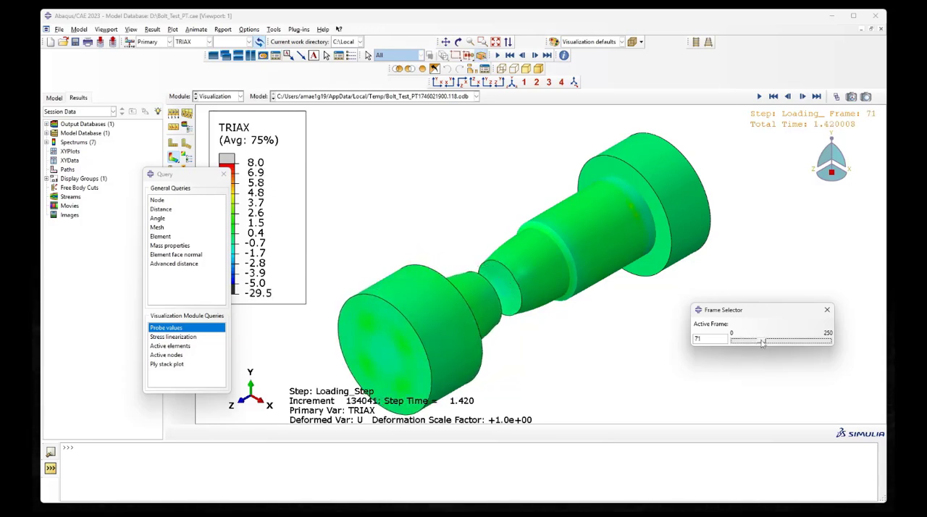
# Switch the contour variable to DUCTCRT and set the active frame back to 0
pyautogui.click(192, 42)
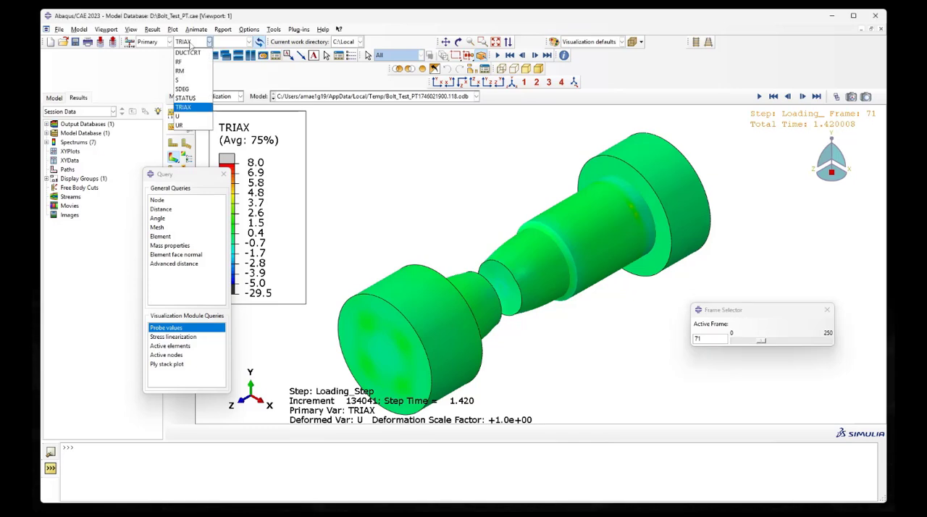
pyautogui.click(197, 54)
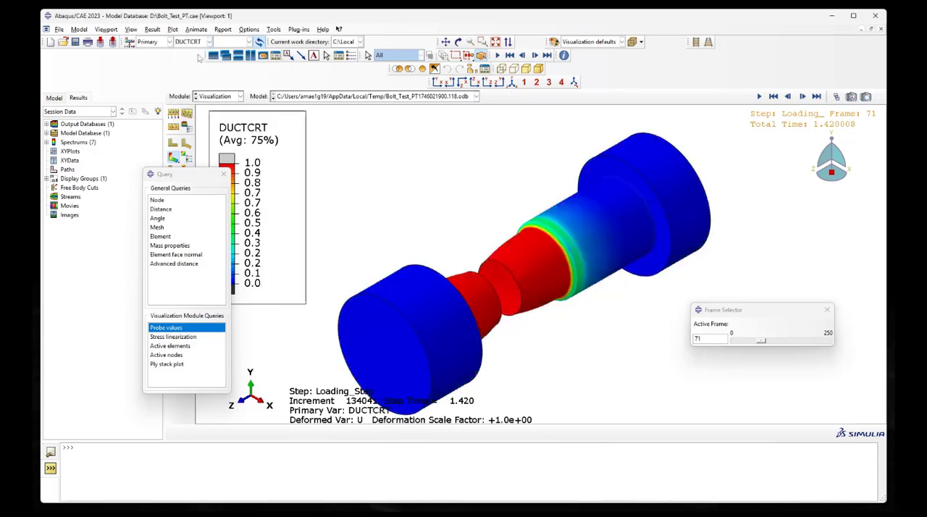
pyautogui.moveTo(194, 180); pyautogui.dragTo(153, 184)
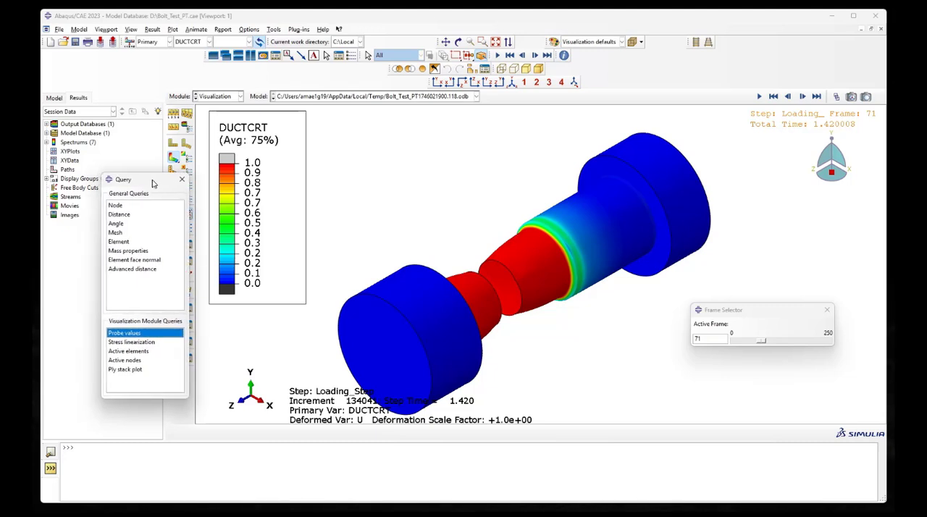
pyautogui.moveTo(761, 341); pyautogui.dragTo(738, 345)
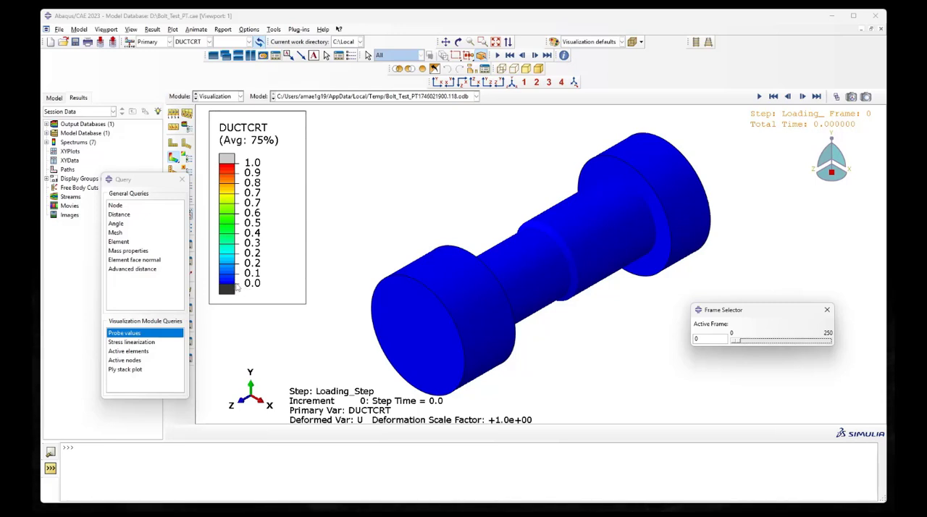
# Advance the DUCTCRT contour plot through frames 4, 8 and 13 up to frame 33 to follow damage initiation in the shank
pyautogui.click(788, 341)
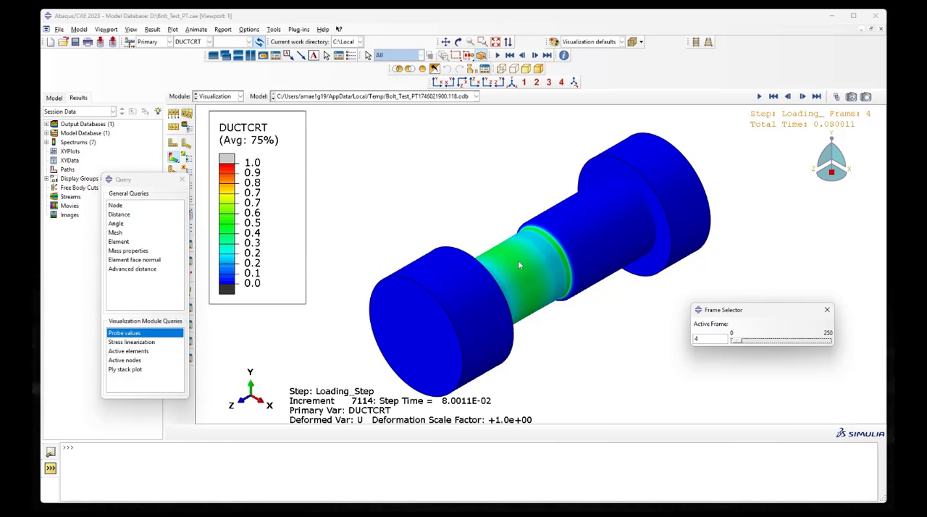
pyautogui.click(781, 343)
pyautogui.click(733, 340)
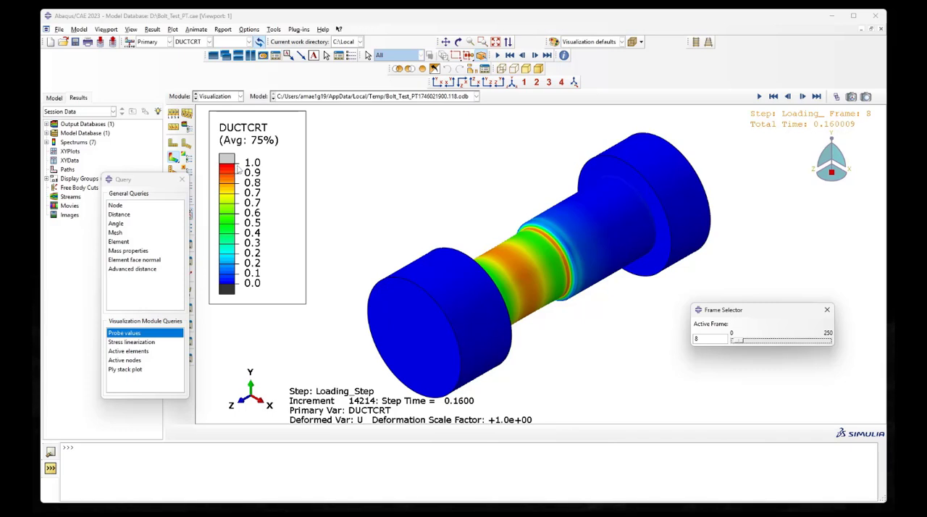
pyautogui.click(761, 342)
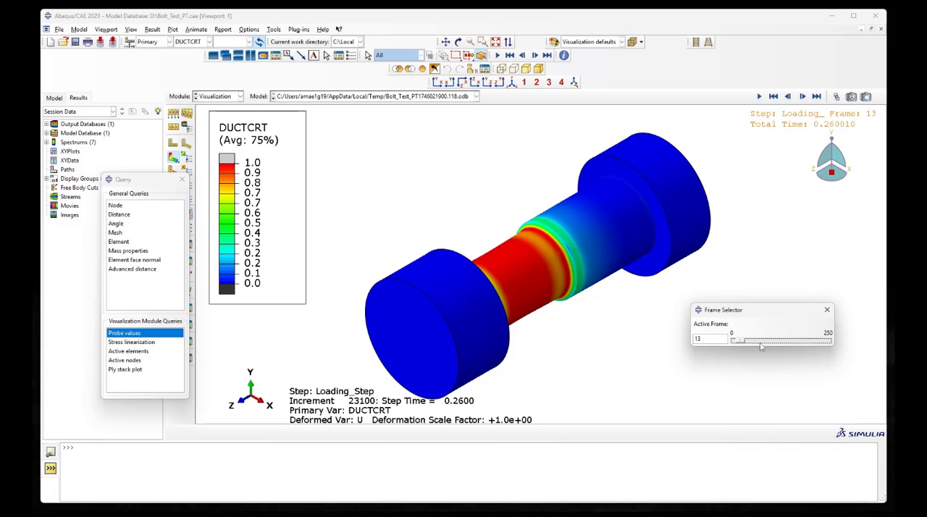
pyautogui.click(761, 343)
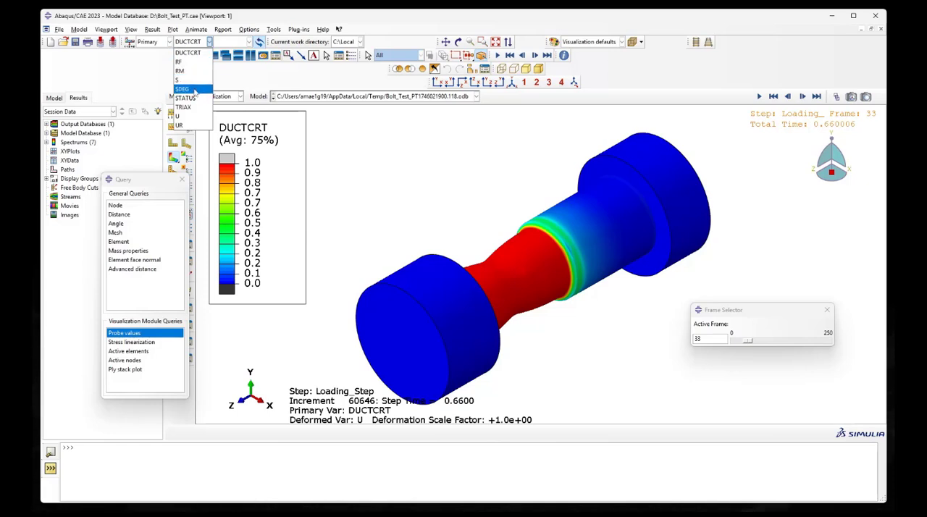
# Switch the contour variable to SDEG and examine the shank's stiffness degradation up to frame 37, finishing at frame 0
pyautogui.click(185, 89)
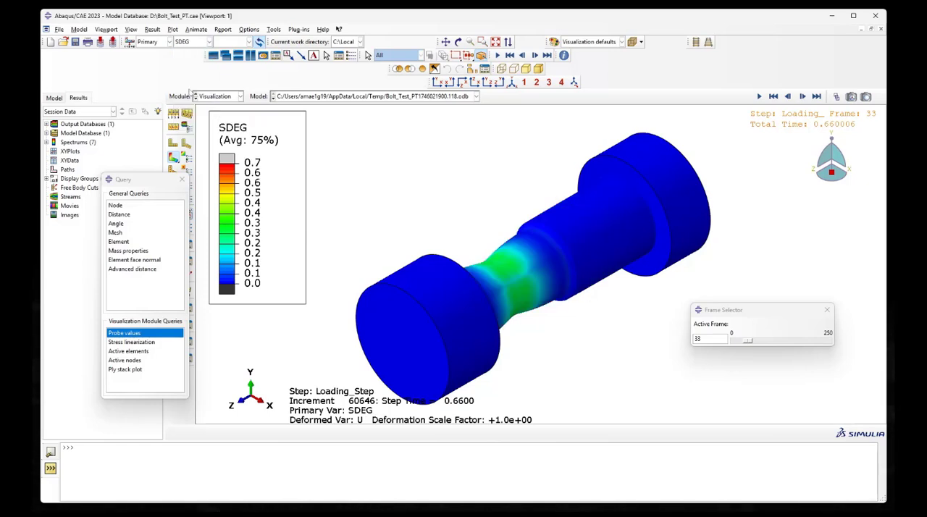
pyautogui.moveTo(747, 340); pyautogui.dragTo(737, 343)
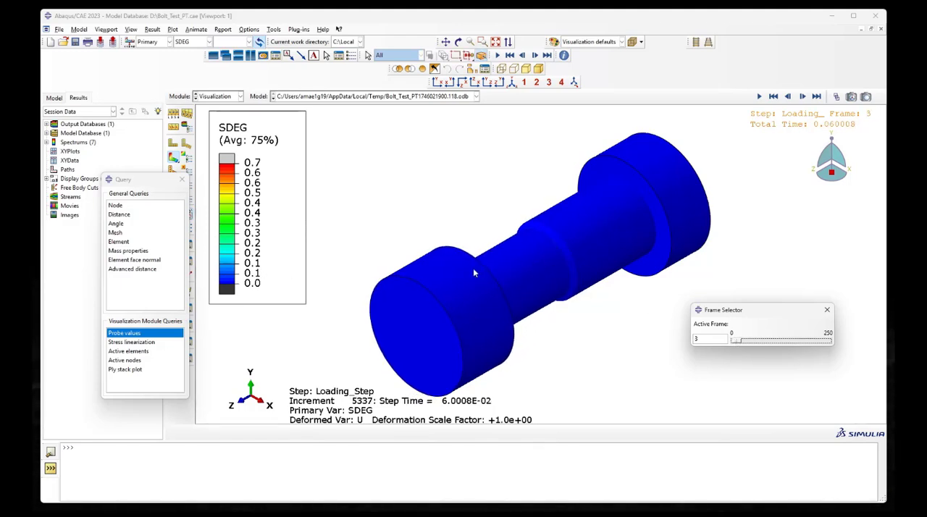
pyautogui.moveTo(738, 341); pyautogui.dragTo(753, 343)
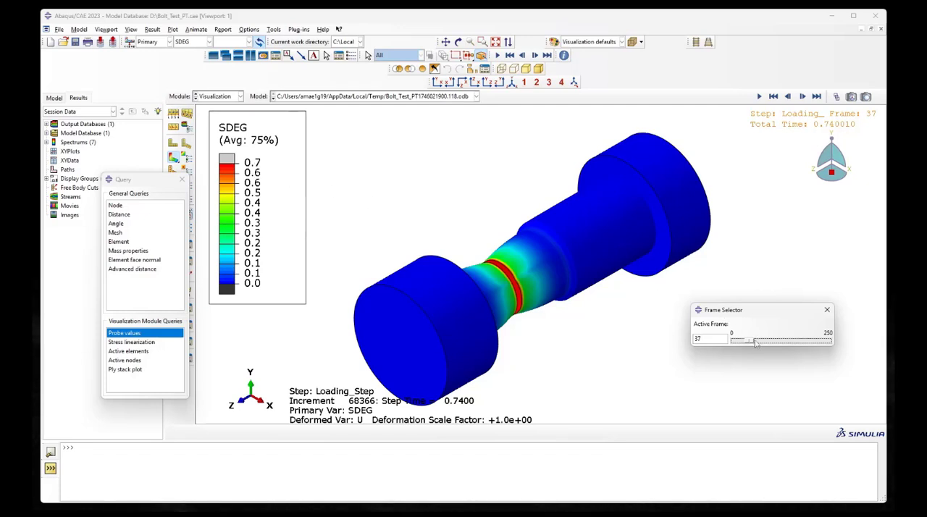
pyautogui.moveTo(753, 343); pyautogui.dragTo(732, 345)
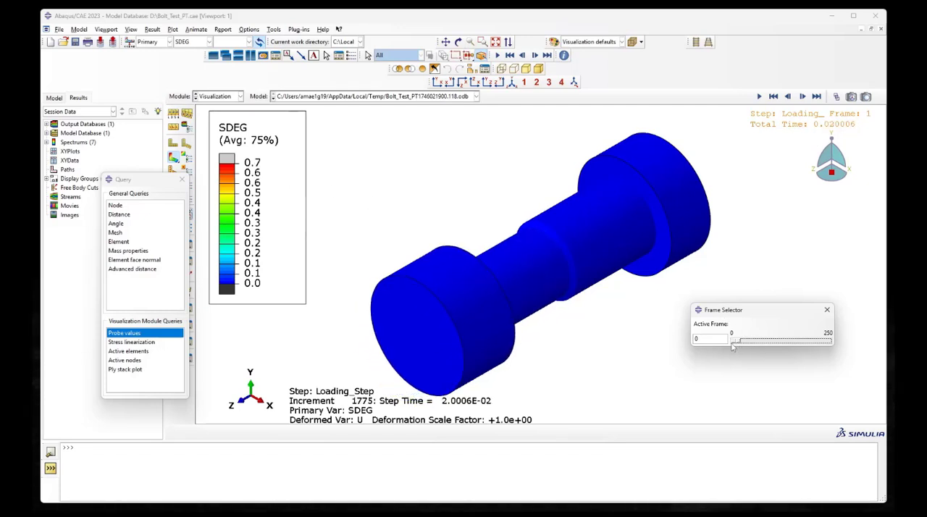
pyautogui.moveTo(732, 345); pyautogui.dragTo(731, 345)
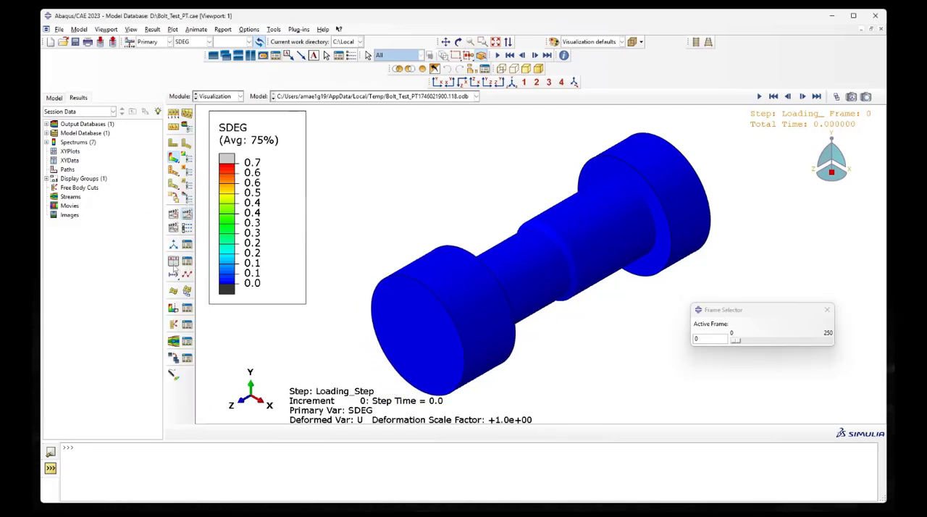
# Combine the RF3 reaction force and U3 displacement history outputs with swapped variables into XY data and plot the force–displacement curve
pyautogui.click(174, 262)
pyautogui.click(305, 279)
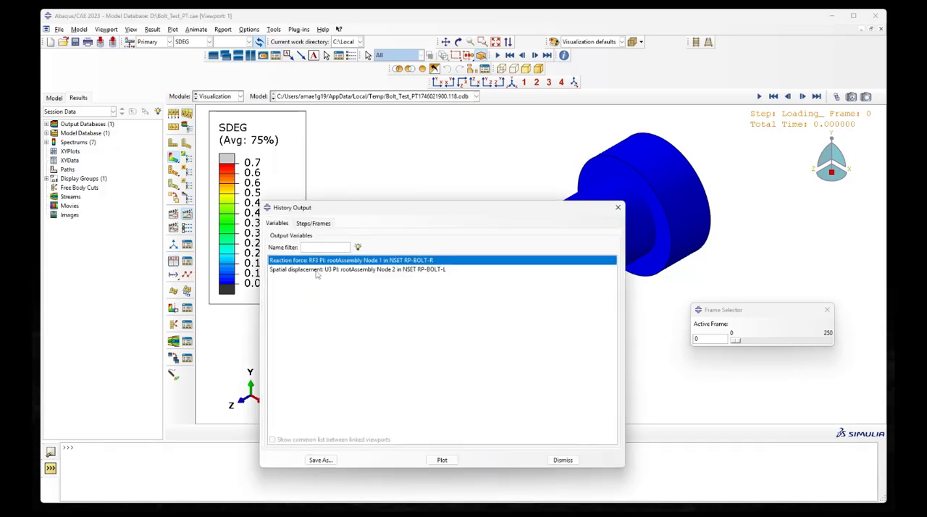
pyautogui.keyDown('shift'); pyautogui.click(320, 267); pyautogui.keyUp('shift')
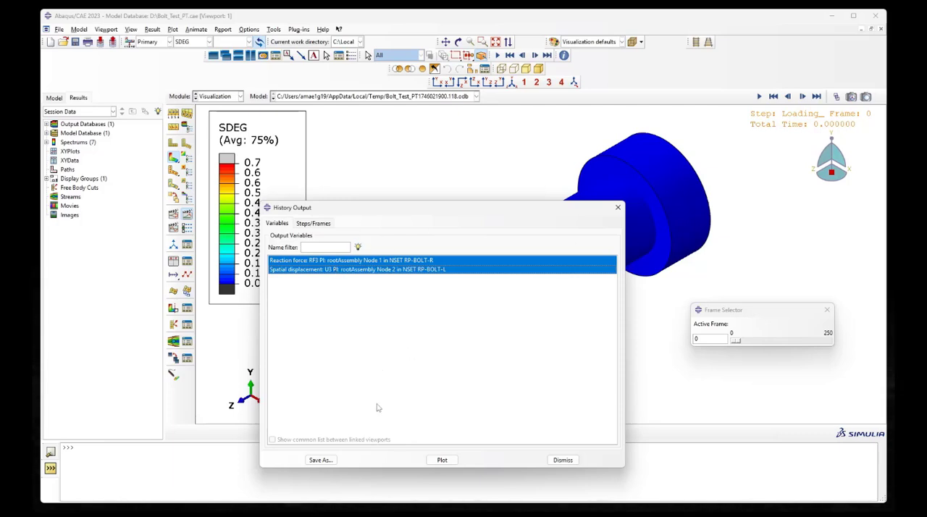
pyautogui.click(327, 460)
pyautogui.click(405, 310)
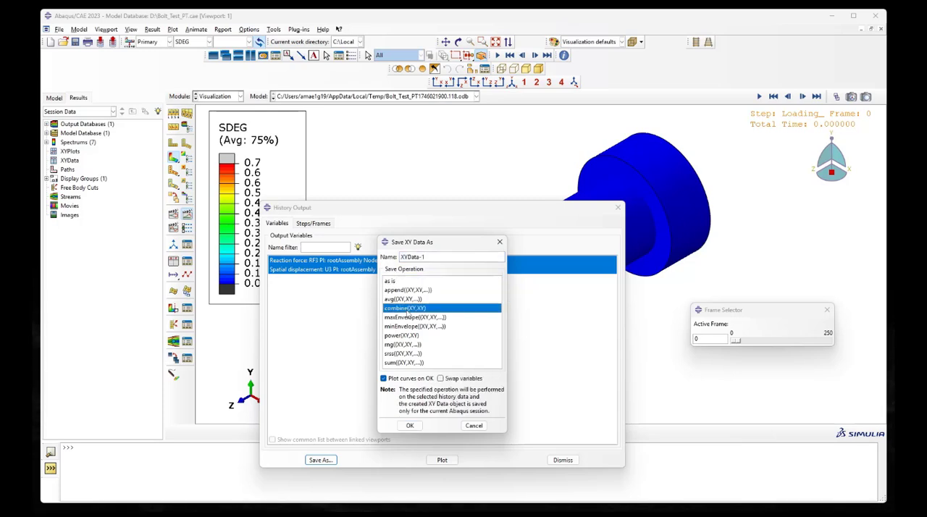
pyautogui.click(441, 378)
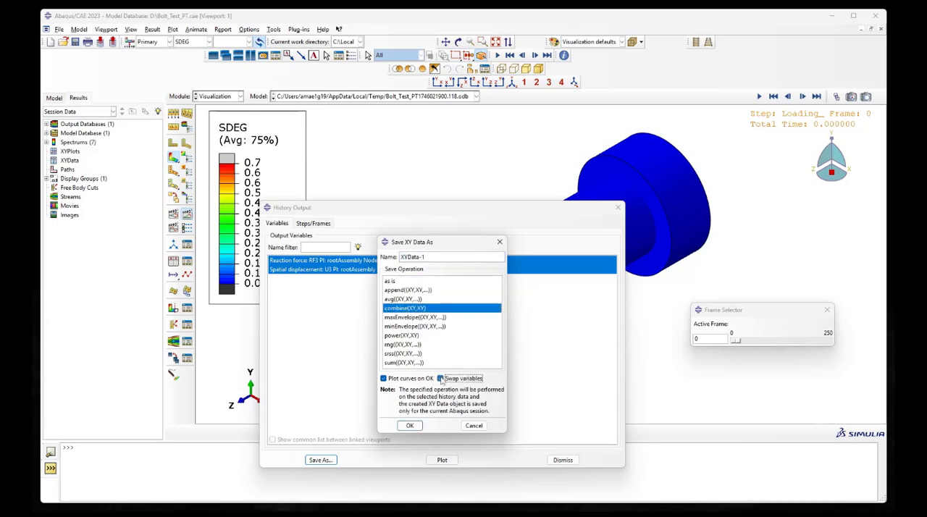
pyautogui.click(410, 425)
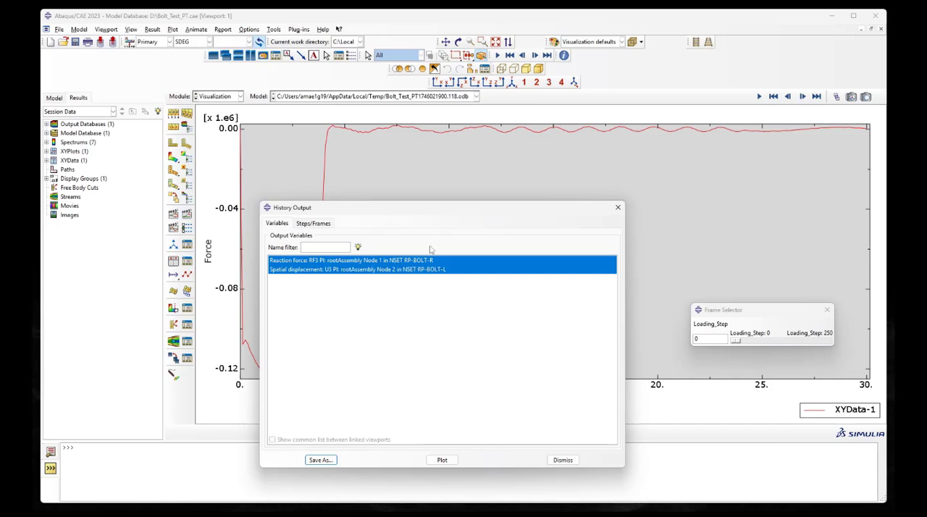
# Examine the unobstructed force–displacement curve, and return to the SDEG contour plot at frame 0 with the History Output dialog closed
pyautogui.moveTo(415, 213); pyautogui.dragTo(878, 171)
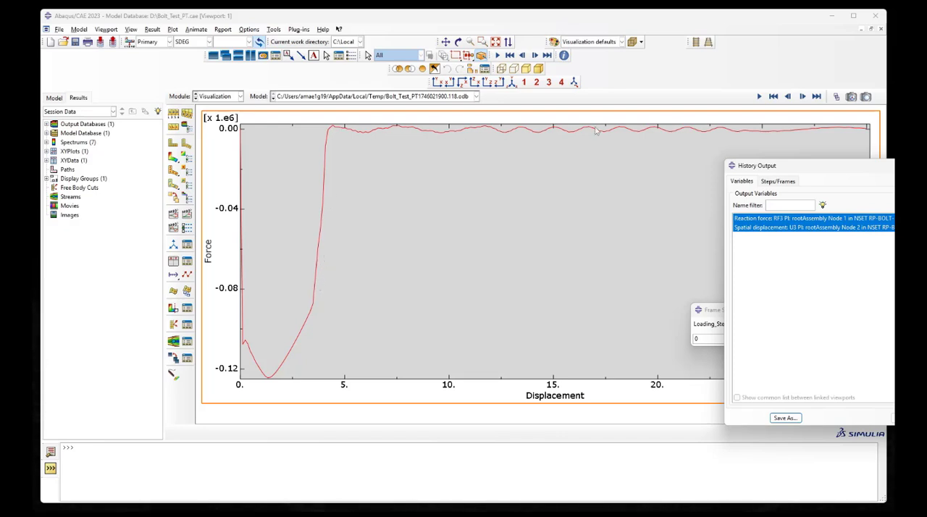
pyautogui.moveTo(811, 171); pyautogui.dragTo(479, 168)
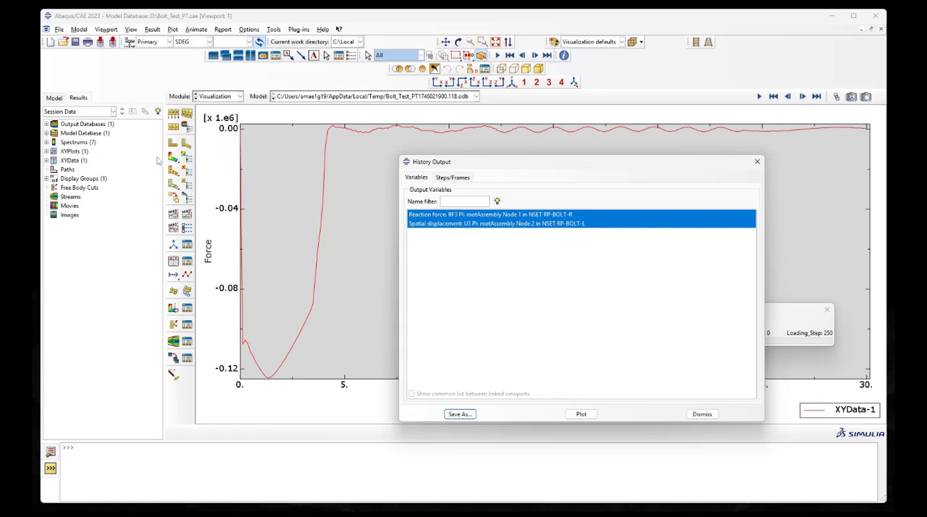
pyautogui.click(187, 158)
pyautogui.click(756, 161)
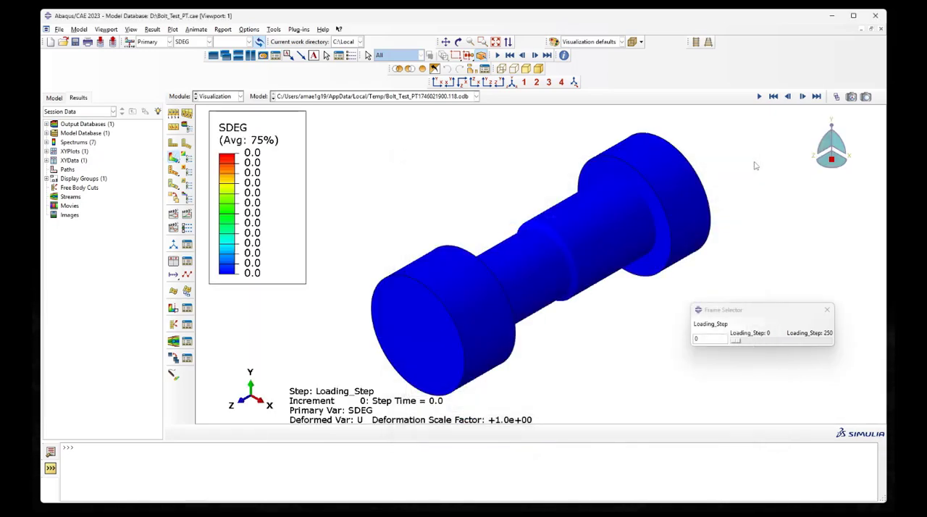
pyautogui.click(737, 341)
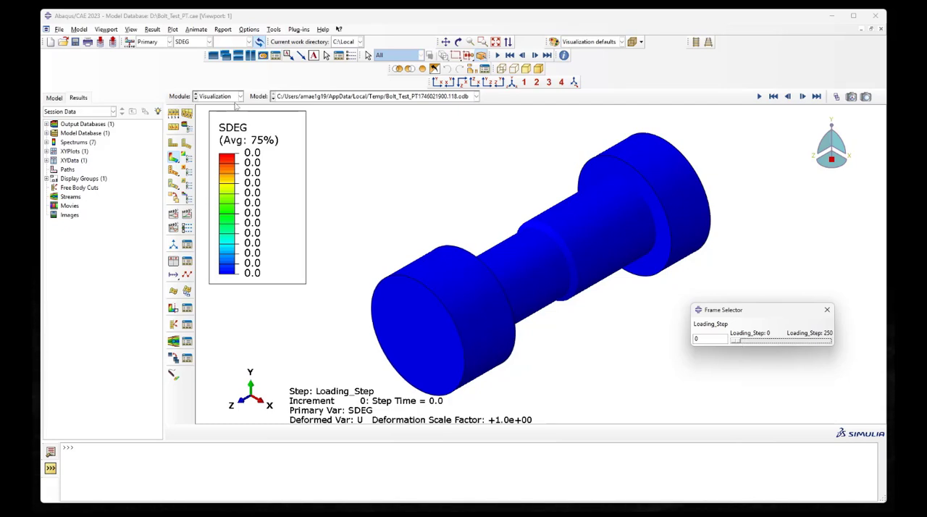